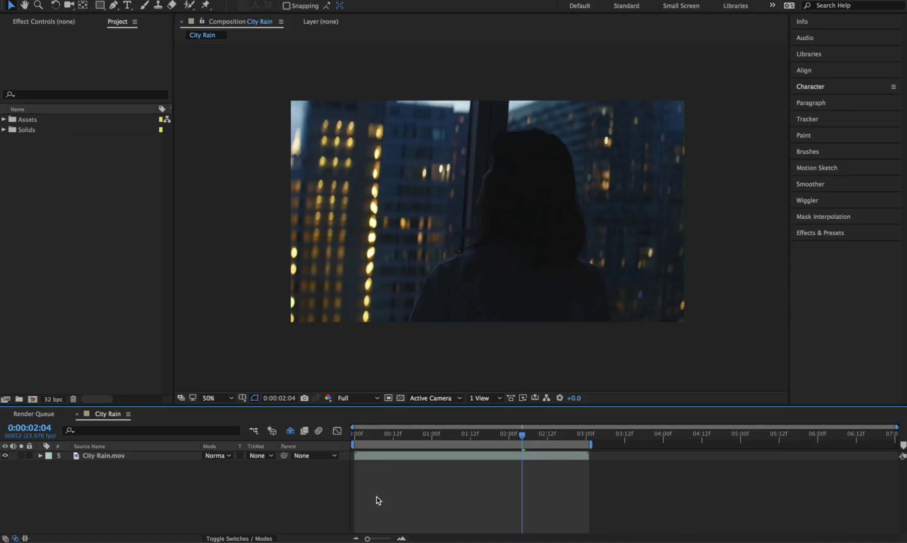
Step: Select the City Rain.mov footage layer and duplicate it
left_click(373, 460)
left_click(373, 458)
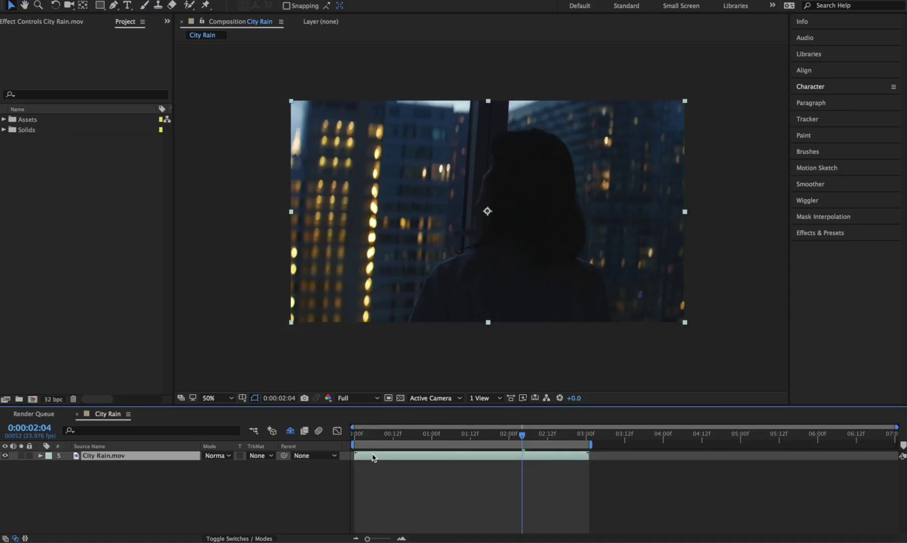
key("ctrl+d")
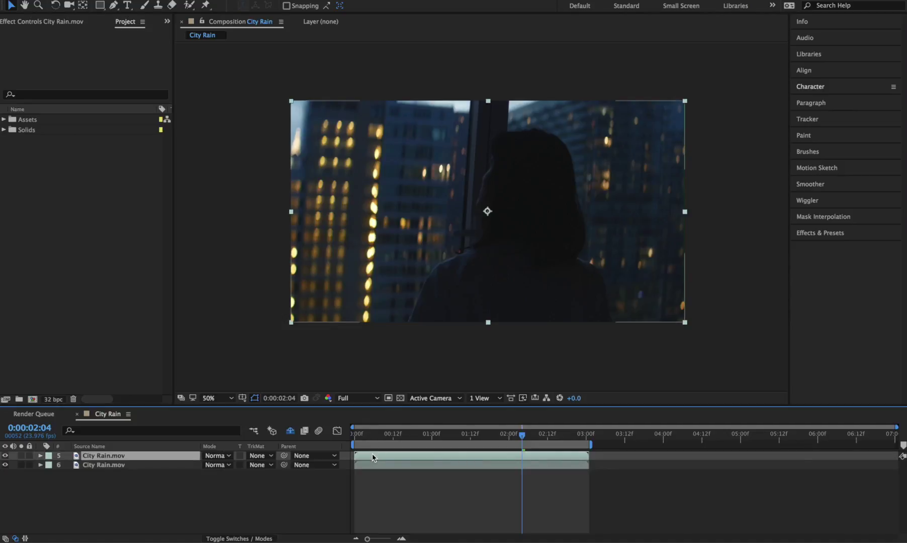
Step: Apply Curves to the top copy and pull the highlight point left to brighten it strongly
left_click(238, 0)
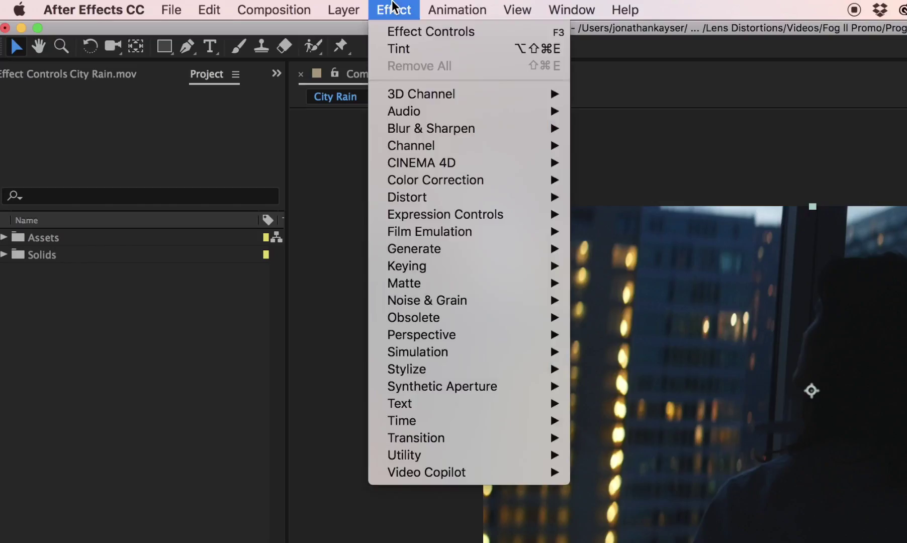
mouse_move(472, 179)
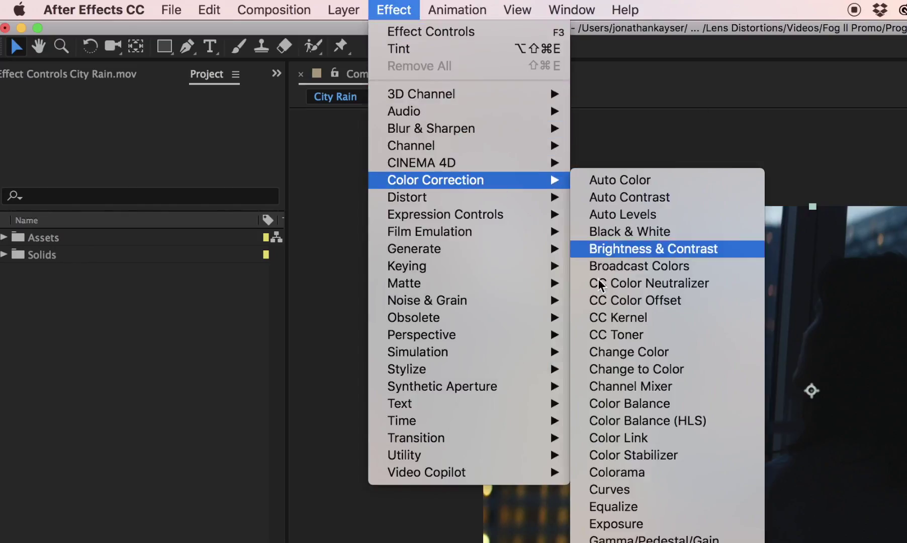
left_click(699, 492)
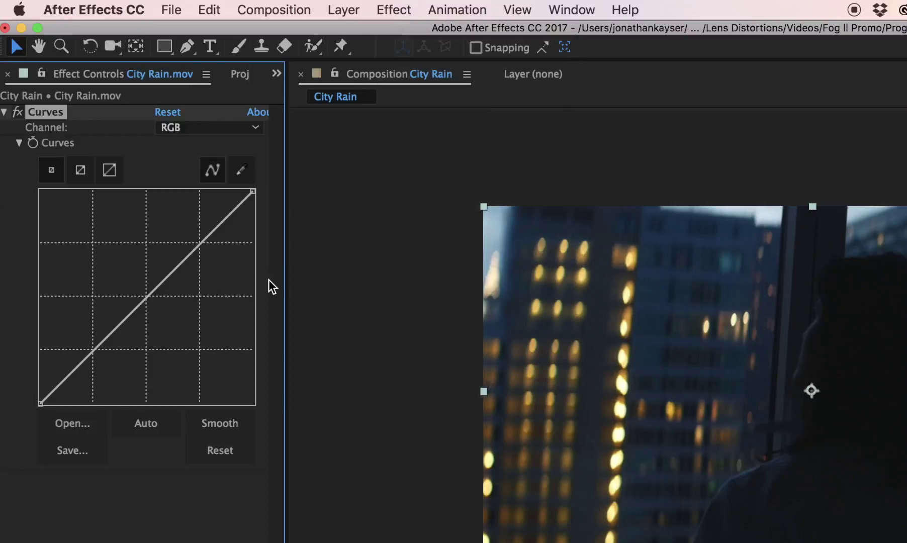
left_click_drag(196, 257, 156, 189)
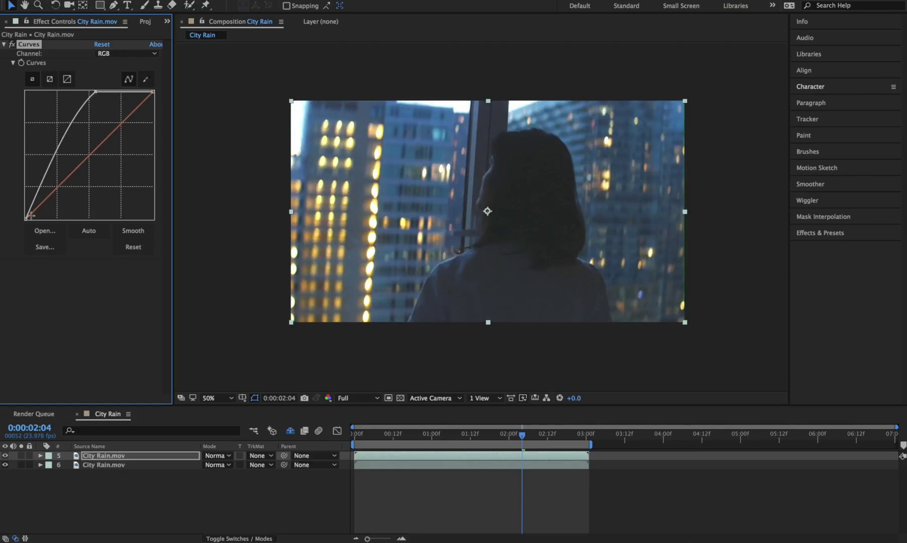
left_click(46, 404)
mouse_move(29, 219)
left_mouse_down()
mouse_move(40, 219)
mouse_move(28, 221)
left_mouse_up()
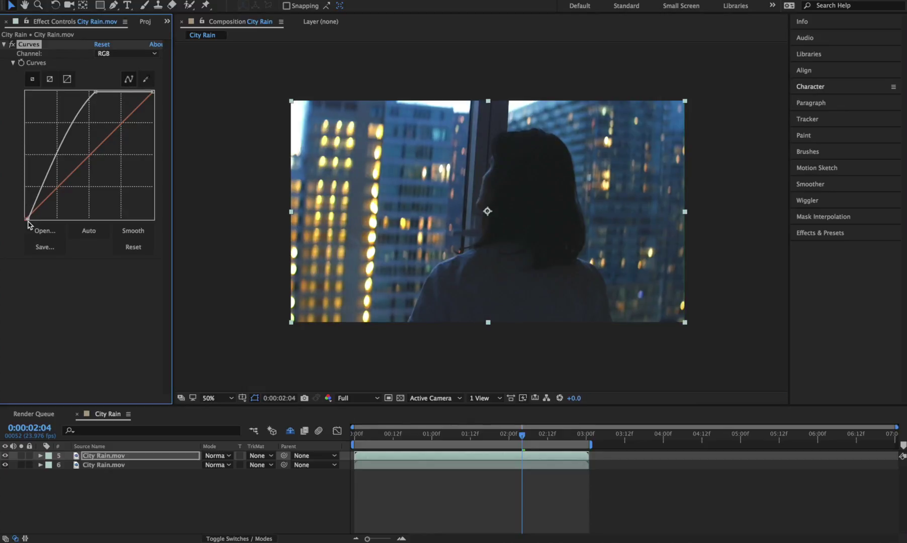
Step: Pre-compose the brightened top City Rain.mov layer as 'Roto', moving all attributes into it
left_click(157, 455)
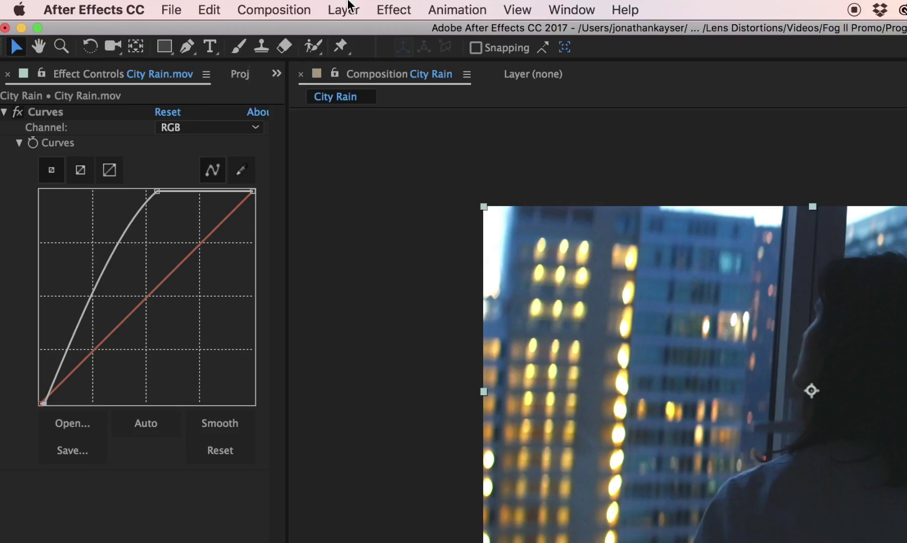
left_click(205, 0)
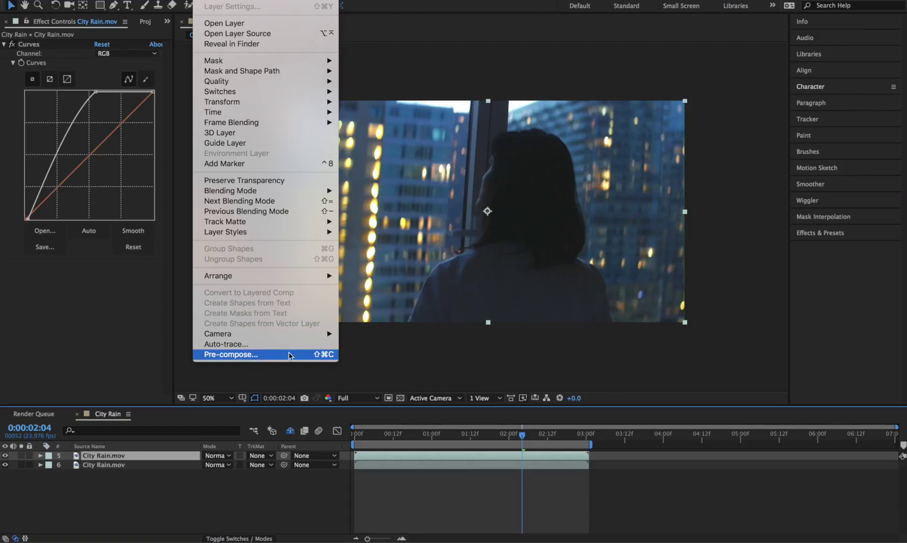
left_click(290, 355)
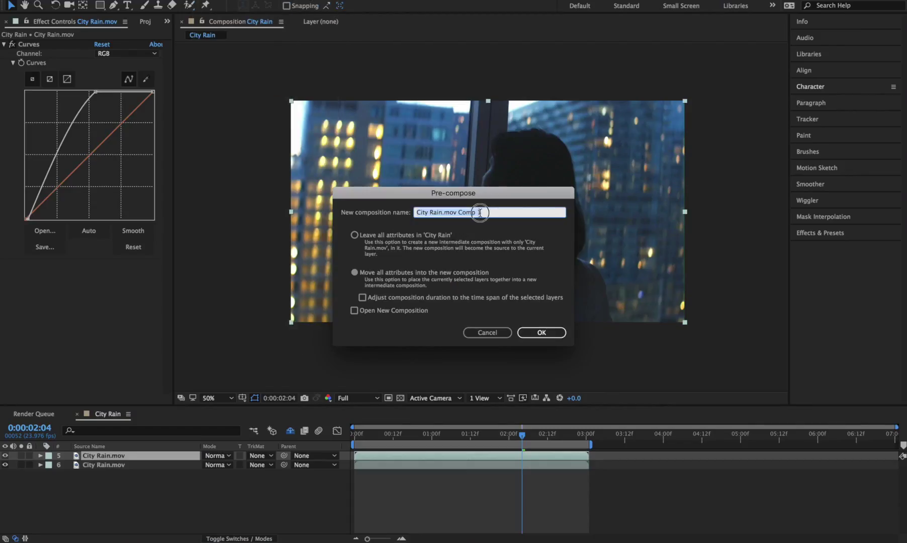
type("Roto")
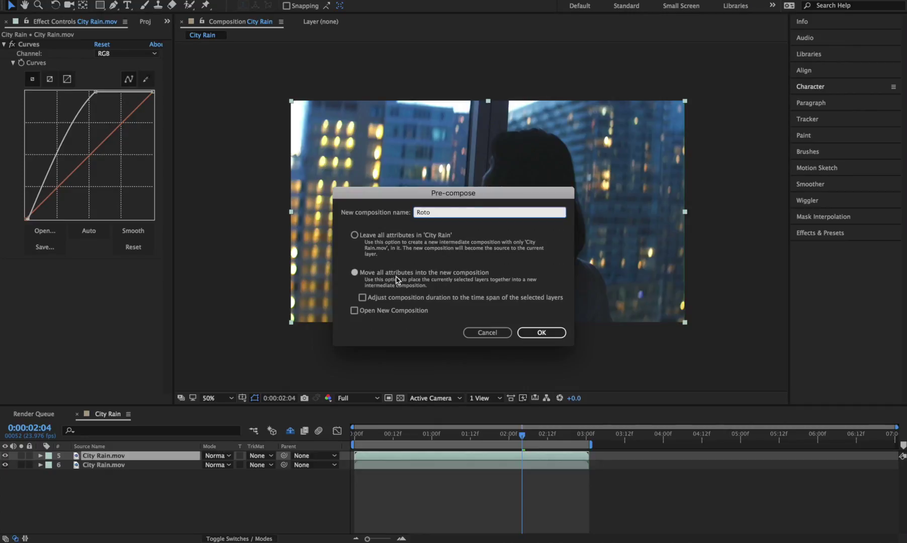
left_click(355, 272)
left_click(537, 333)
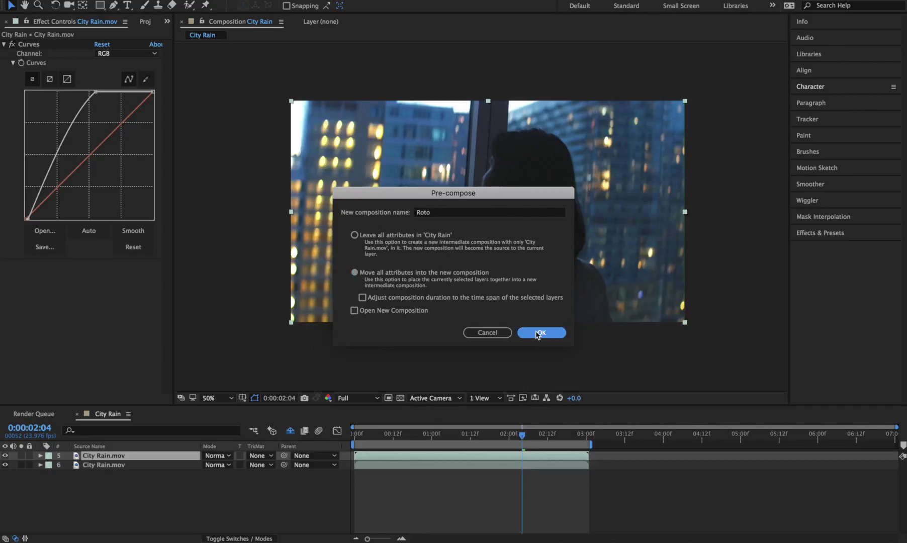
left_click_drag(893, 459, 588, 470)
Step: In the Roto layer view, Roto Brush a stroke up the woman's back and exclude the sky beside her hair
left_click(189, 5)
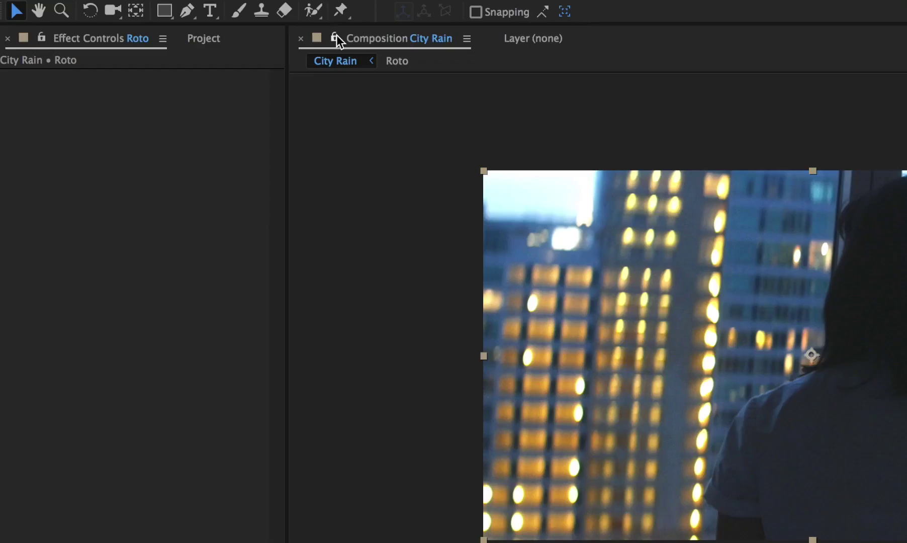
left_click(315, 12)
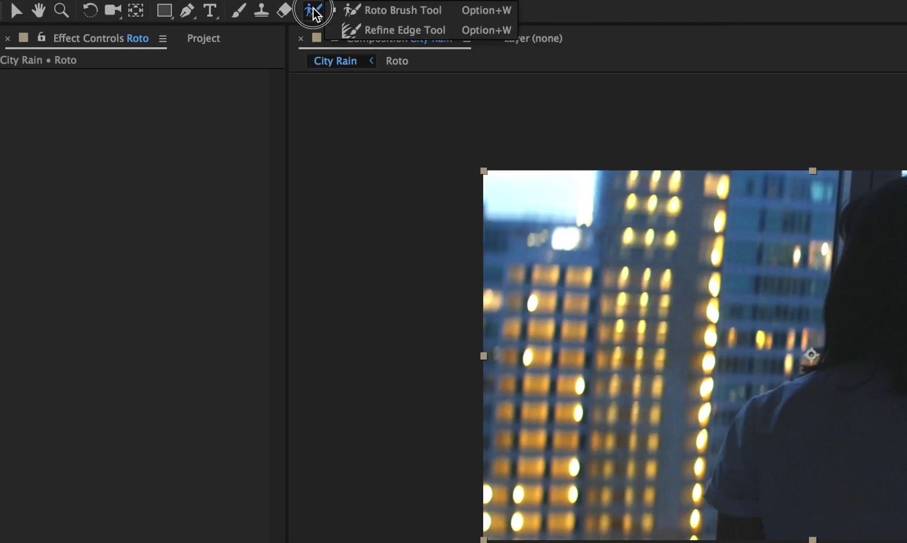
left_click(410, 15)
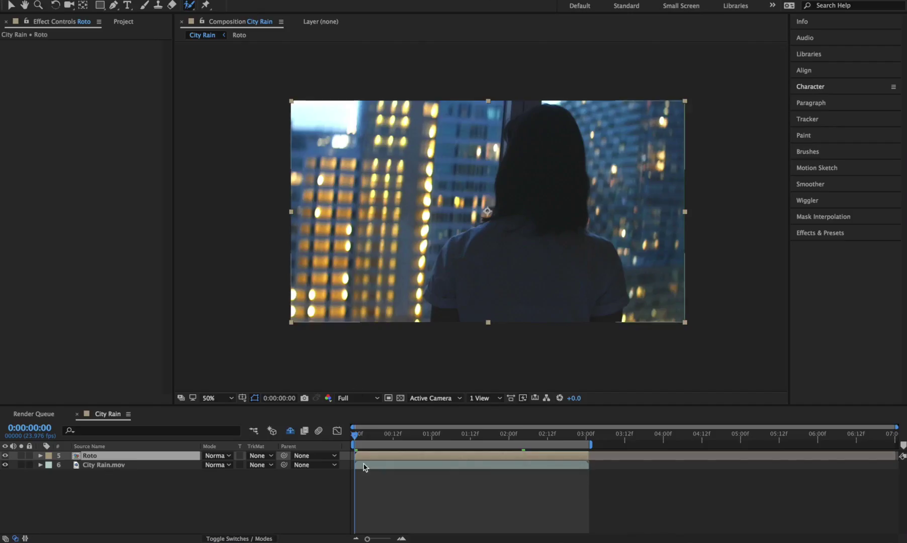
double_click(360, 458)
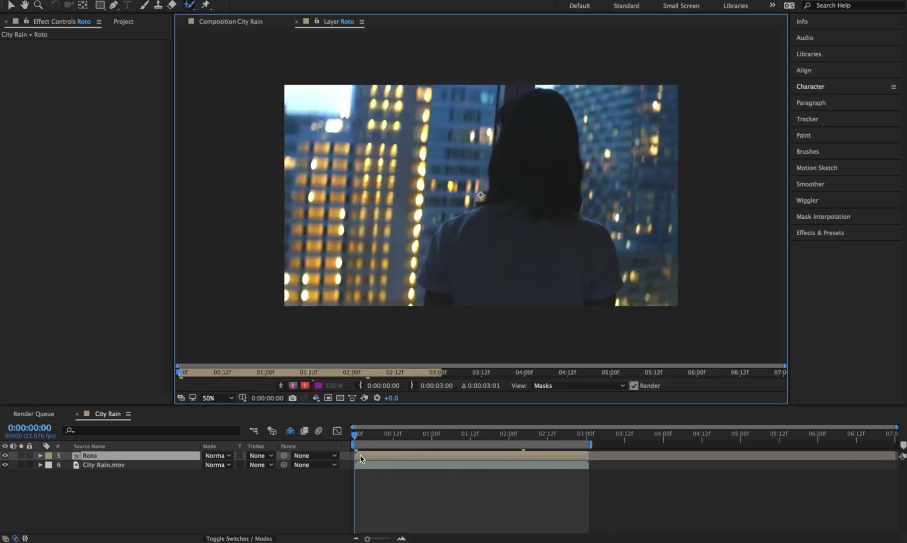
mouse_move(426, 303)
left_mouse_down()
mouse_move(420, 276)
mouse_move(443, 222)
mouse_move(489, 194)
mouse_move(499, 91)
mouse_move(530, 76)
mouse_move(567, 105)
mouse_move(588, 217)
mouse_move(615, 255)
mouse_move(613, 303)
mouse_move(428, 302)
mouse_move(415, 267)
mouse_move(424, 245)
mouse_move(438, 218)
mouse_move(483, 173)
left_mouse_up()
mouse_move(539, 83)
left_mouse_down()
mouse_move(573, 99)
mouse_move(588, 169)
mouse_move(584, 212)
mouse_move(617, 234)
mouse_move(619, 308)
left_mouse_up()
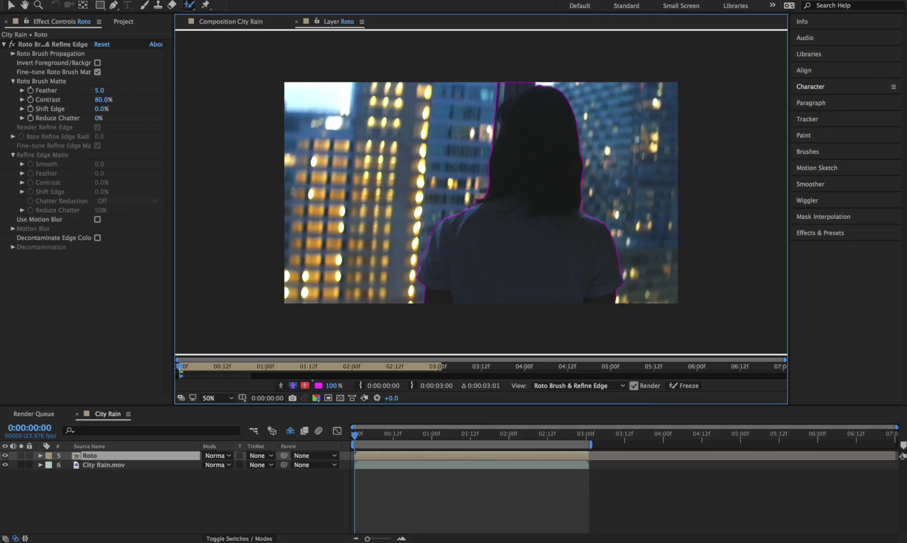
Step: Step forward six frames, then play through to 0:00:03:00 so the roto outline follows the woman
key("Page_Down")
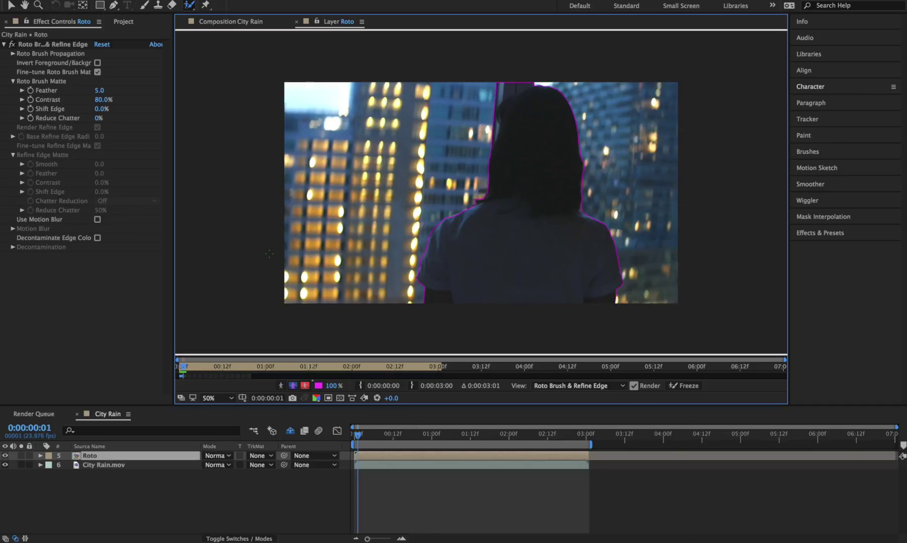
key("Page_Down")
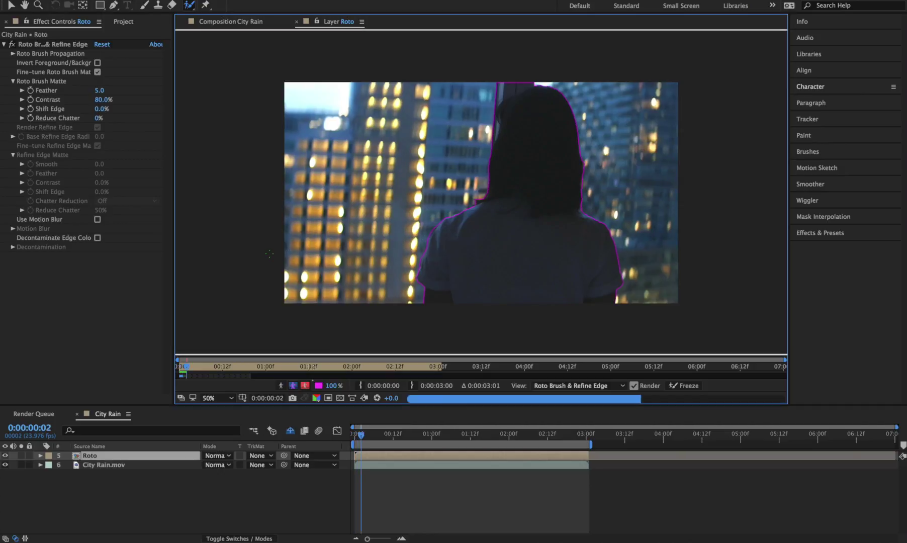
key("Page_Down")
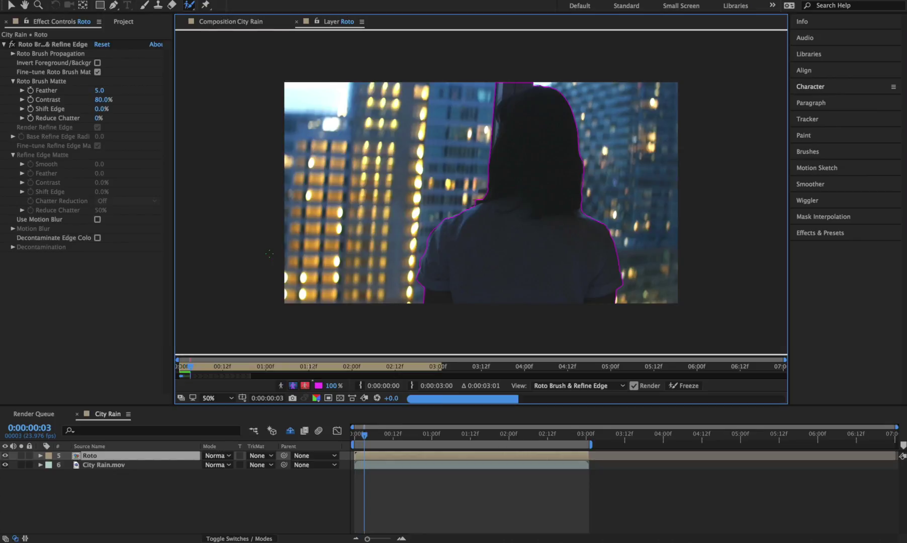
key("Page_Down")
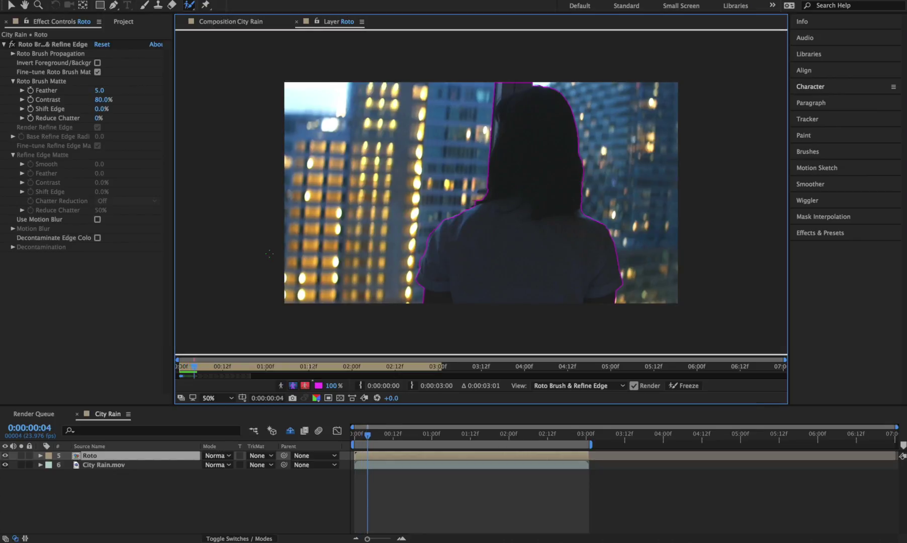
key("Page_Down")
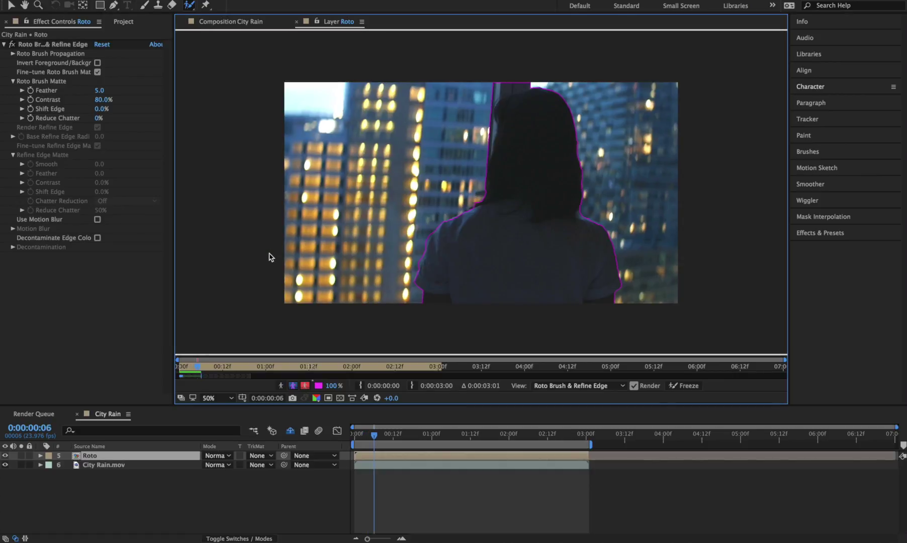
key("Page_Down")
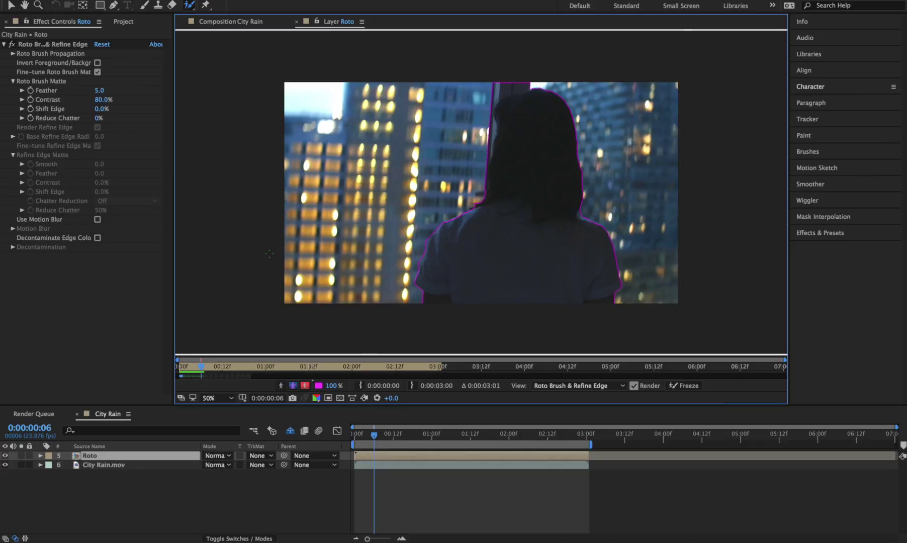
key("space")
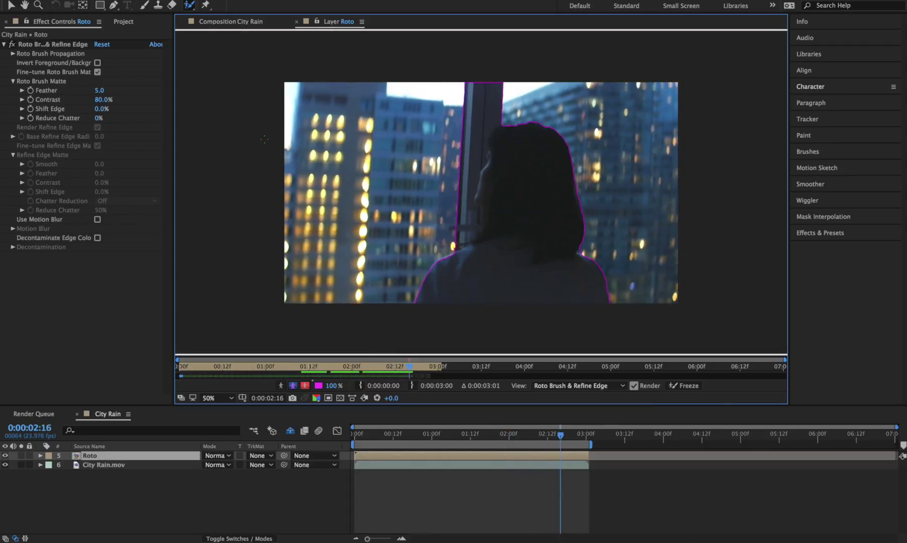
Step: Go to 0:00:00:00 in the City Rain composition and hide City Rain.mov, leaving the woman on black
left_click(236, 22)
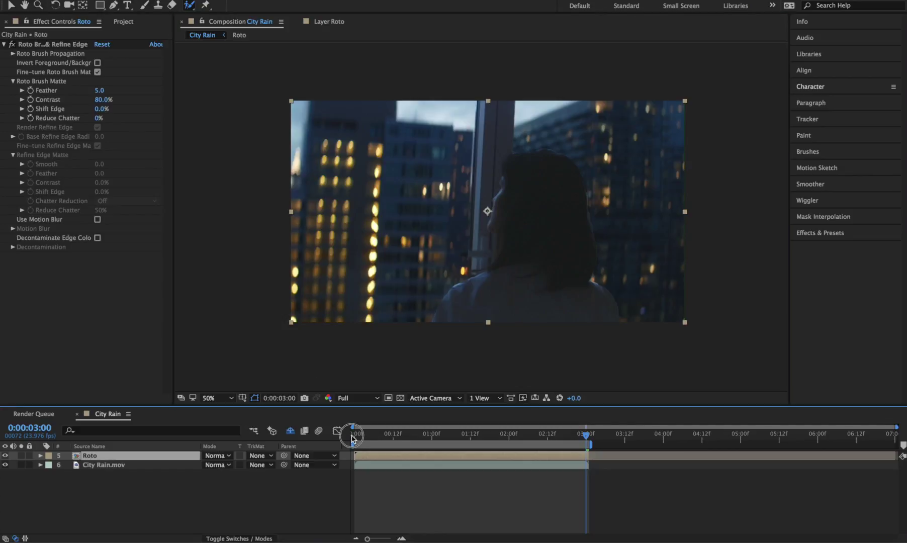
left_click(352, 435)
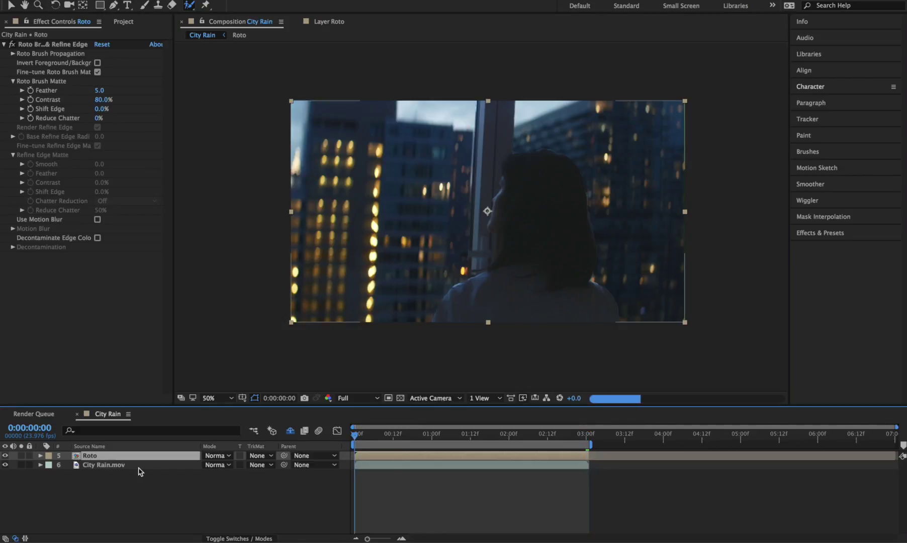
left_click(5, 466)
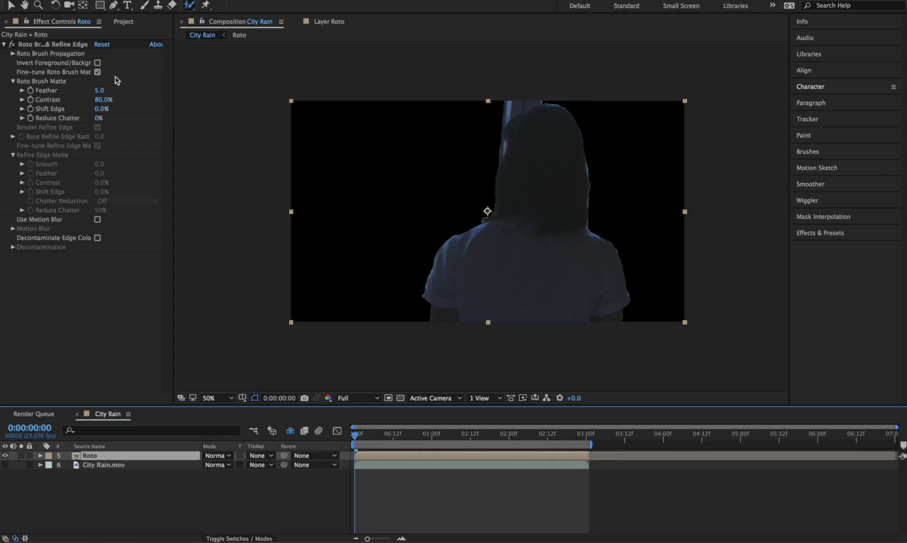
Step: Under Roto Brush Matte, enter Feather 30 and Contrast 70%, and confirm Reduce Chatter at 75%
left_click(101, 90)
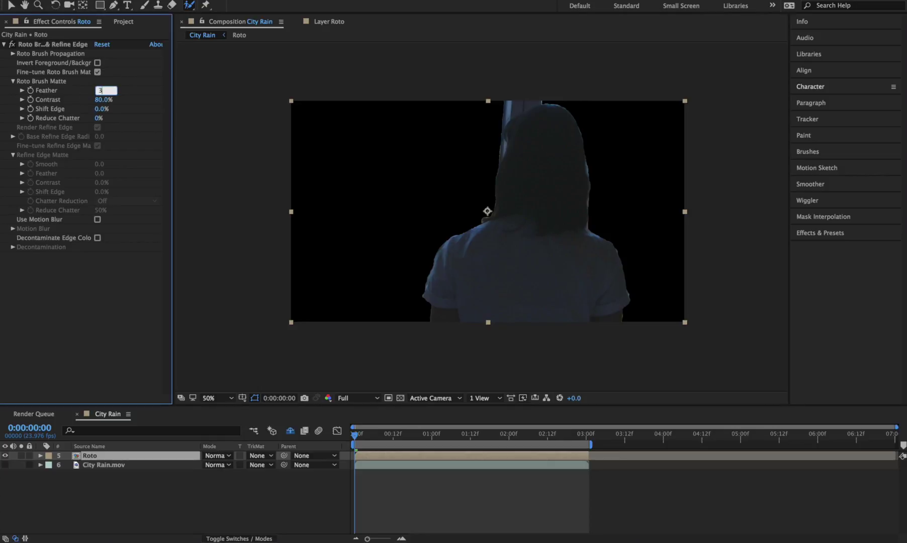
type("30")
key("Return")
left_click(103, 100)
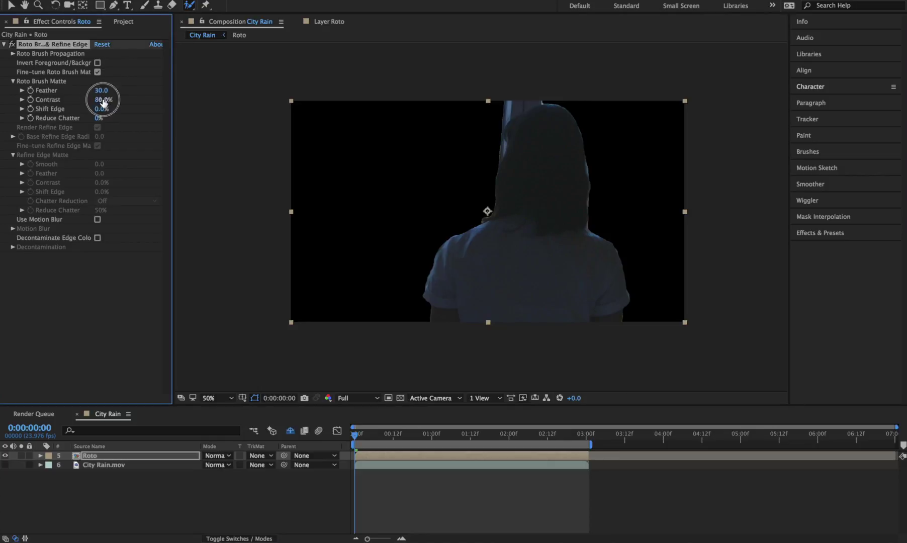
type("70")
key("Return")
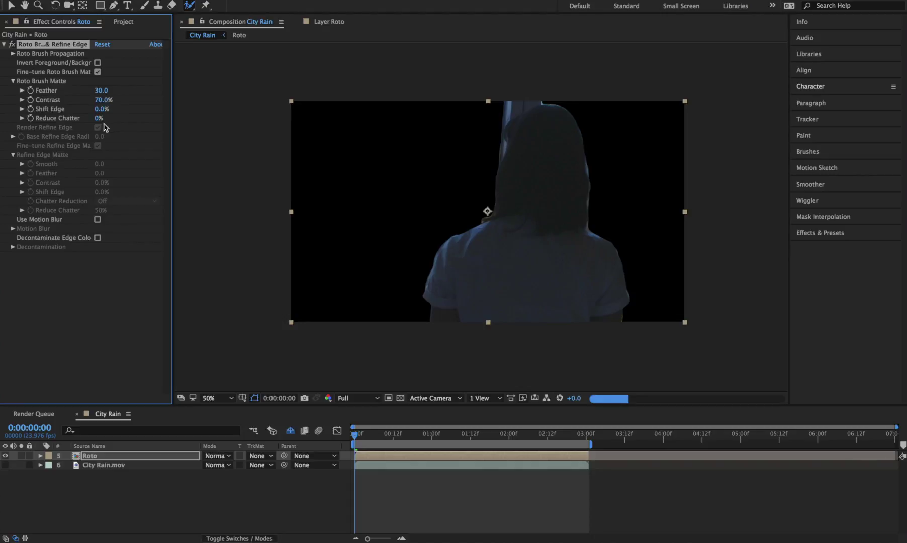
left_click(97, 118)
key("Return")
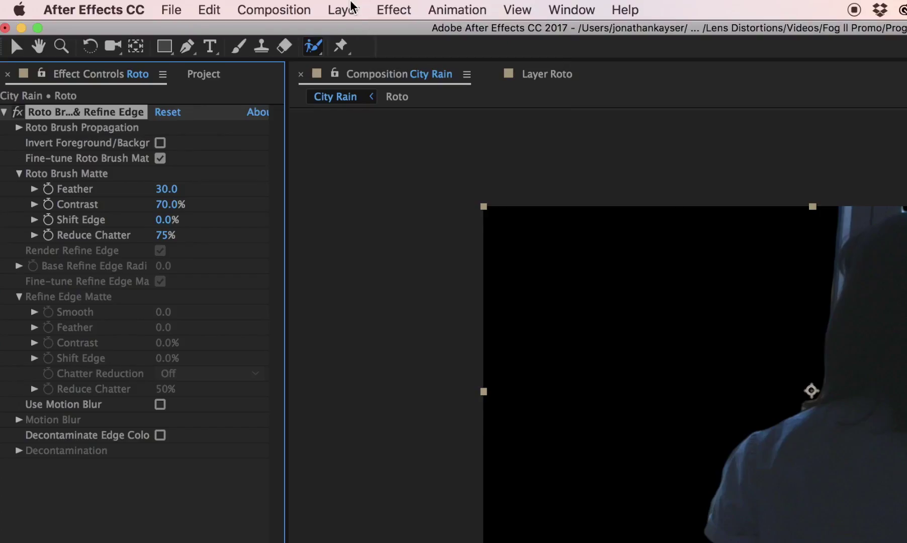
Step: Add a Tint effect to Roto with Map Black To white (FFFFFF), and make City Rain.mov visible again
left_click(344, 10)
mouse_move(392, 10)
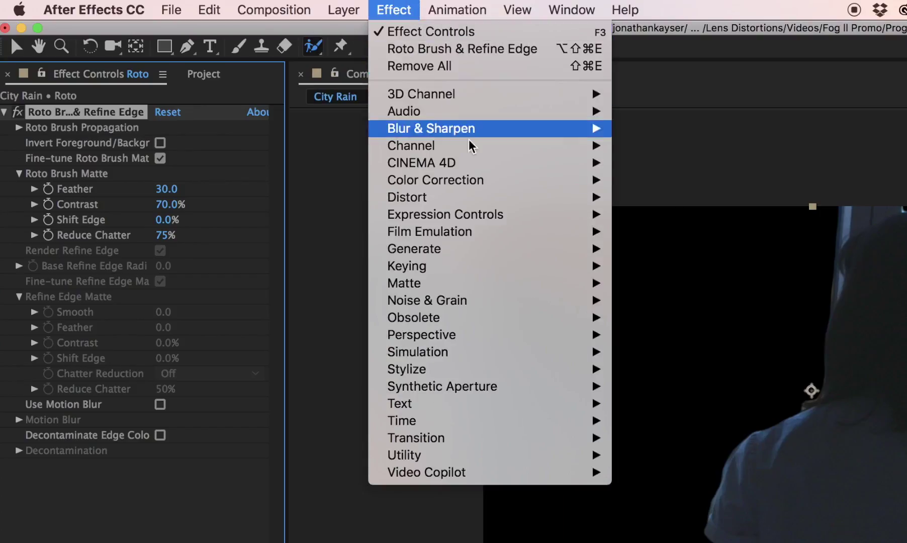
mouse_move(433, 181)
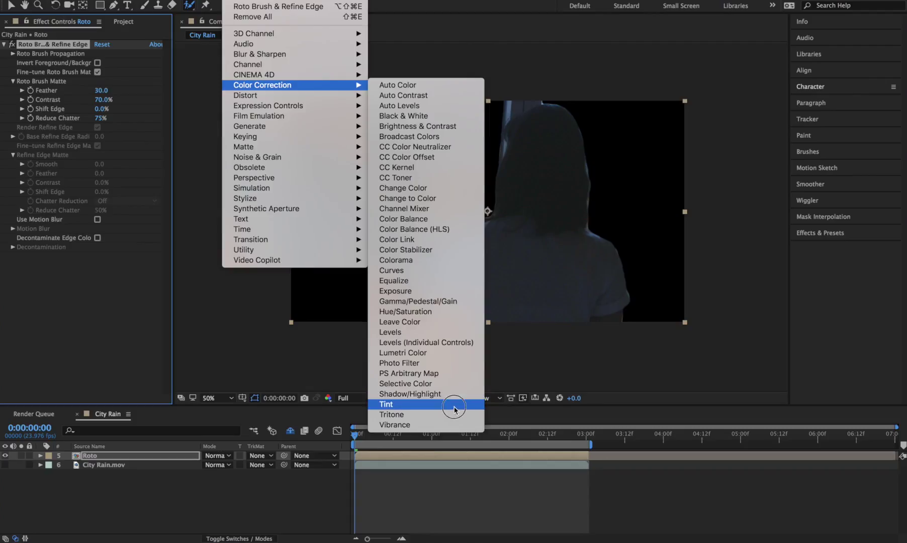
left_click(454, 409)
left_click(99, 265)
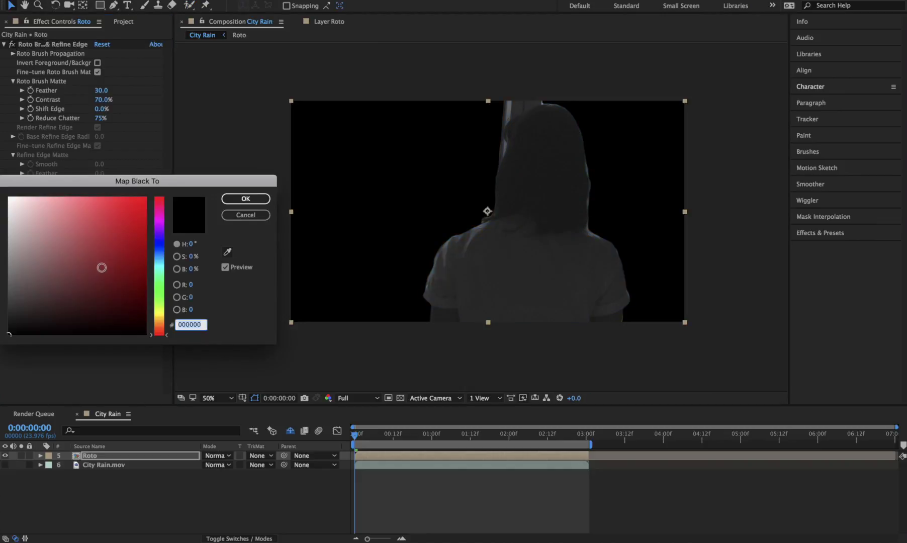
left_click_drag(102, 268, 2, 169)
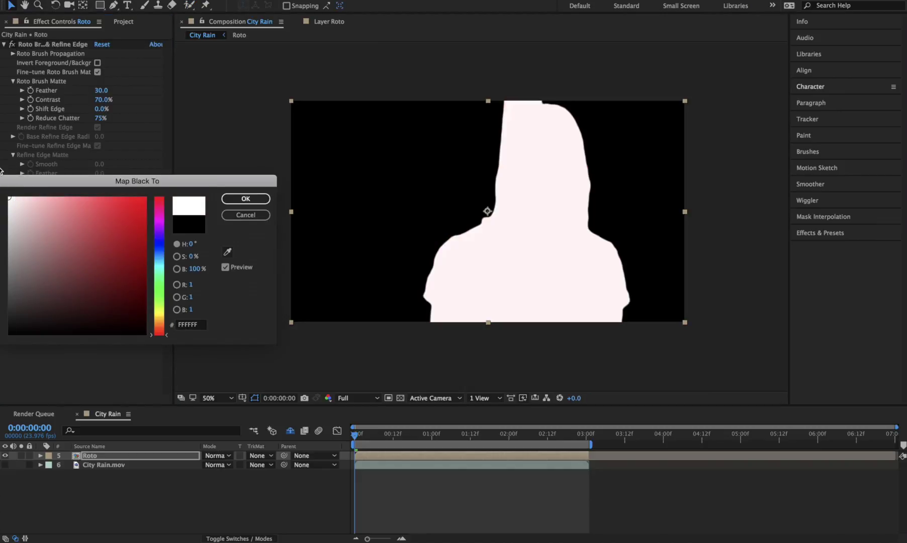
key("Return")
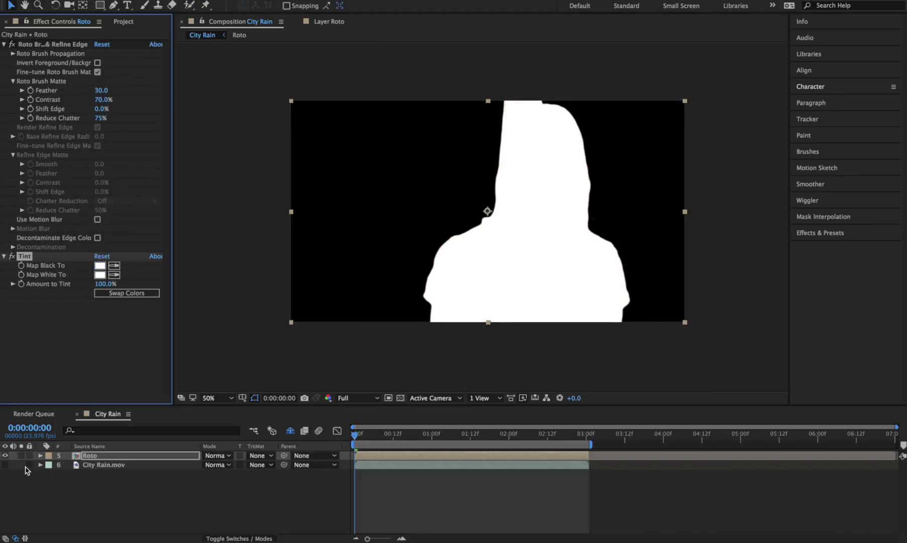
left_click(6, 465)
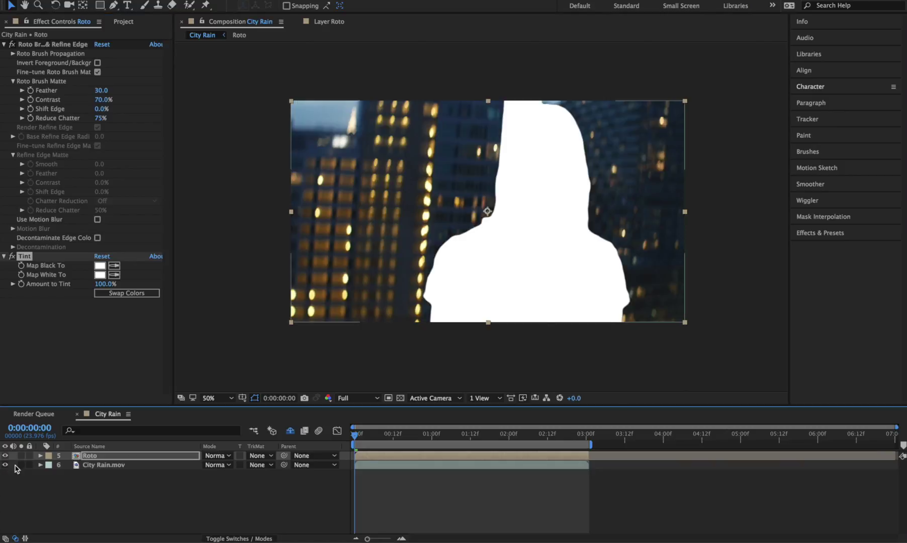
Step: Duplicate City Rain.mov and set layer 6's track matte to Alpha Matte 'Roto'
left_click(112, 467)
key("ctrl+d")
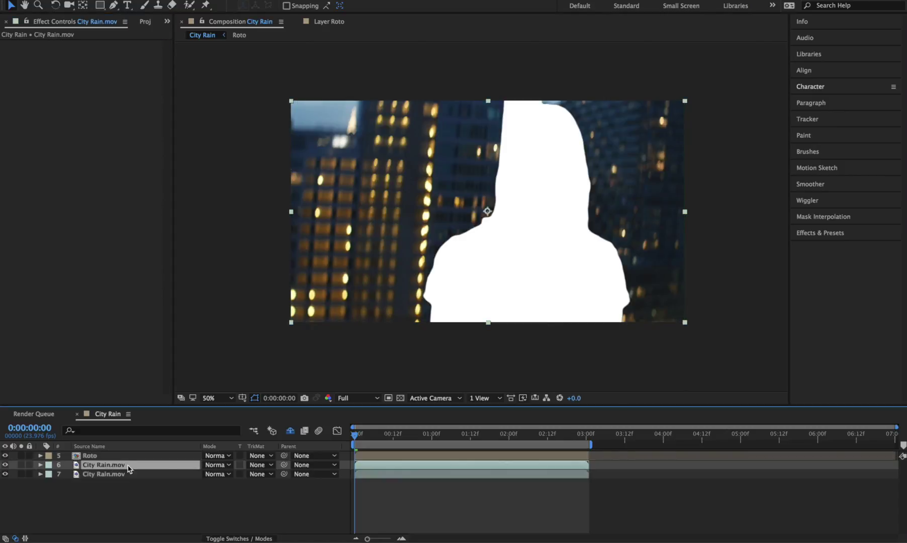
left_click(260, 465)
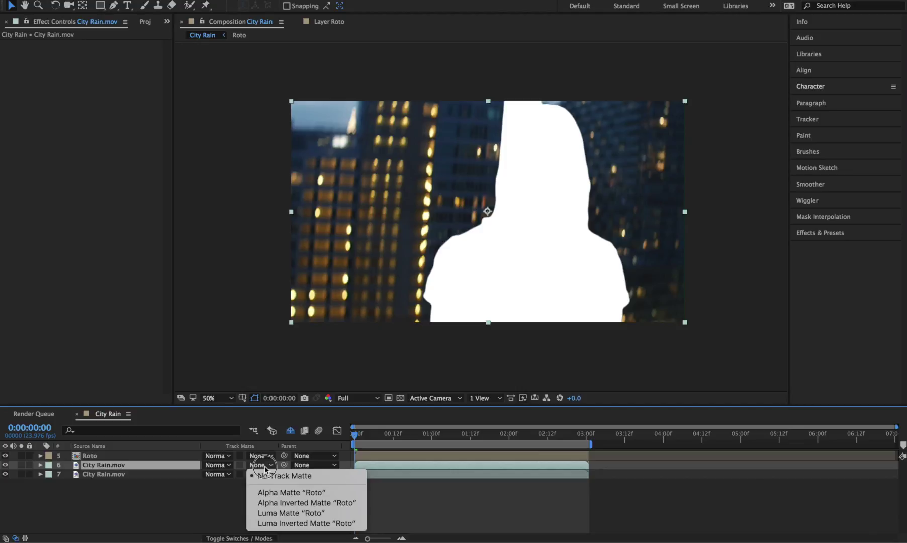
left_click(273, 493)
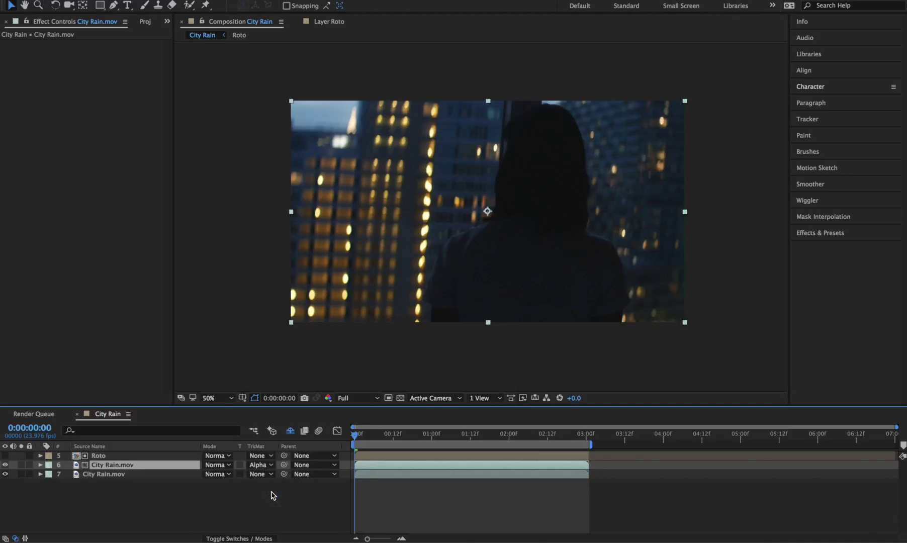
Step: Send the lower City Rain.mov copy, layer 7, to mocha AE for tracking
left_click(166, 474)
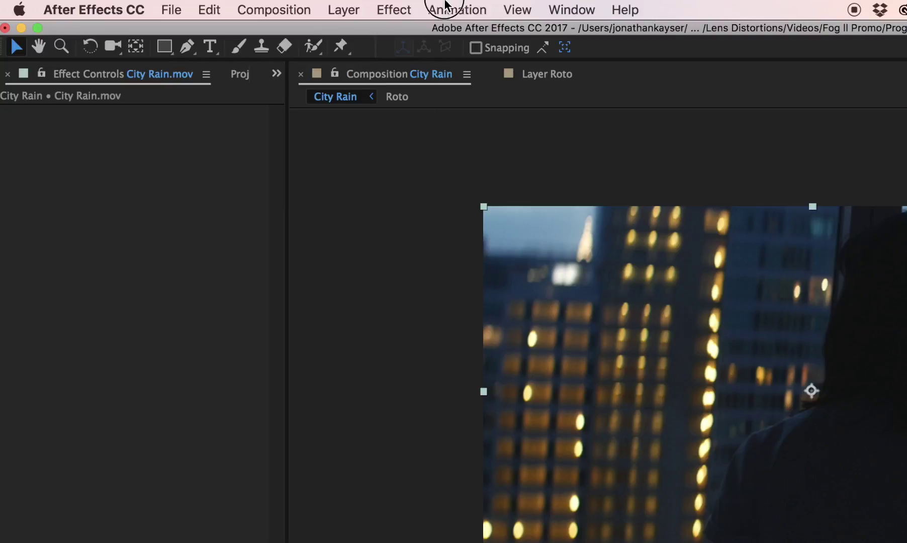
left_click(442, 9)
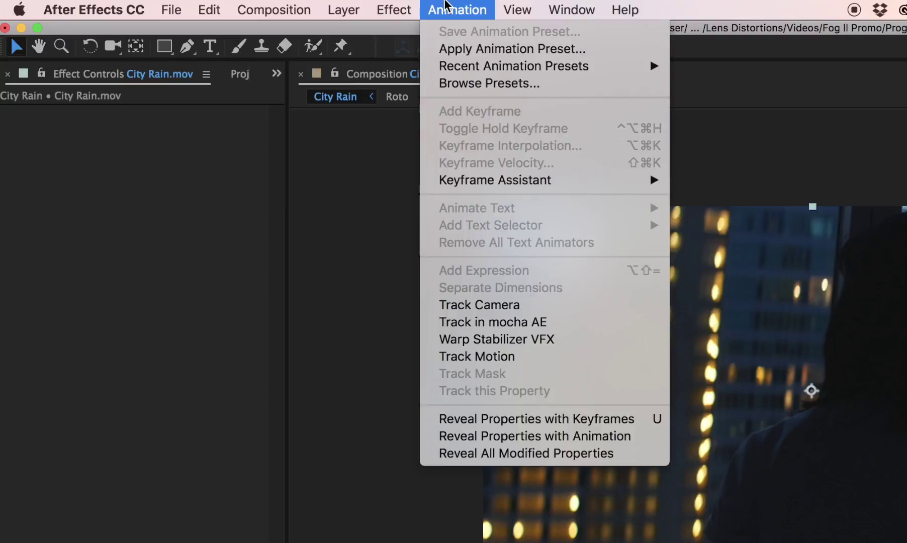
left_click(570, 323)
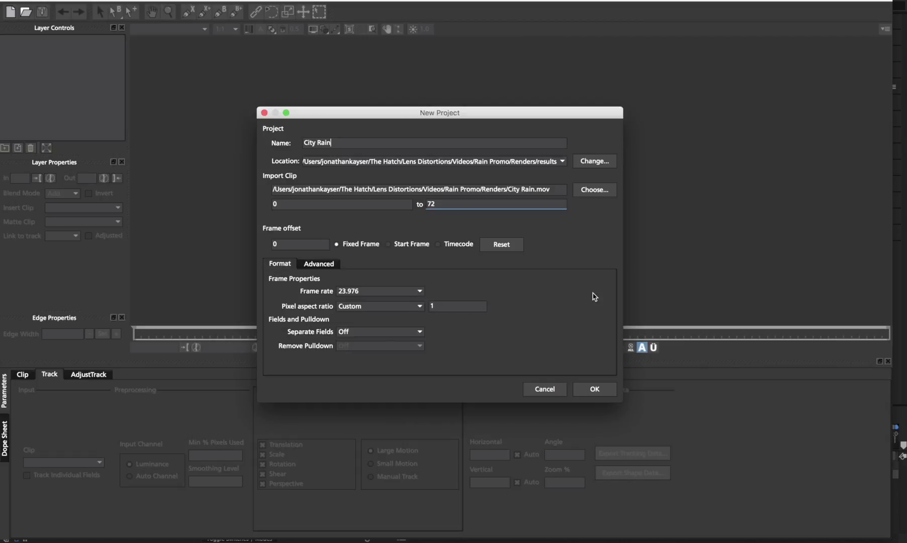
Step: Accept the new mocha project, draw an X-spline around the lit buildings, and track it forward to frame 71
left_click(595, 391)
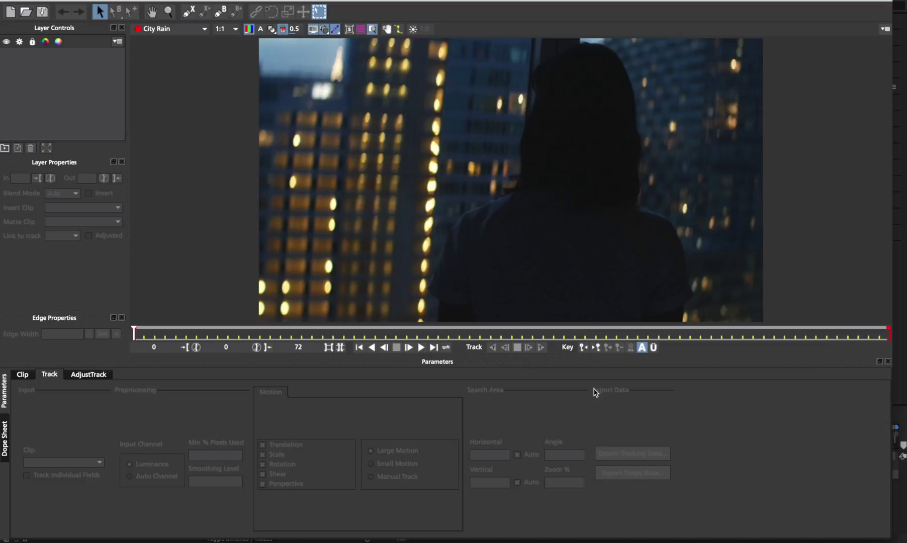
left_click(188, 12)
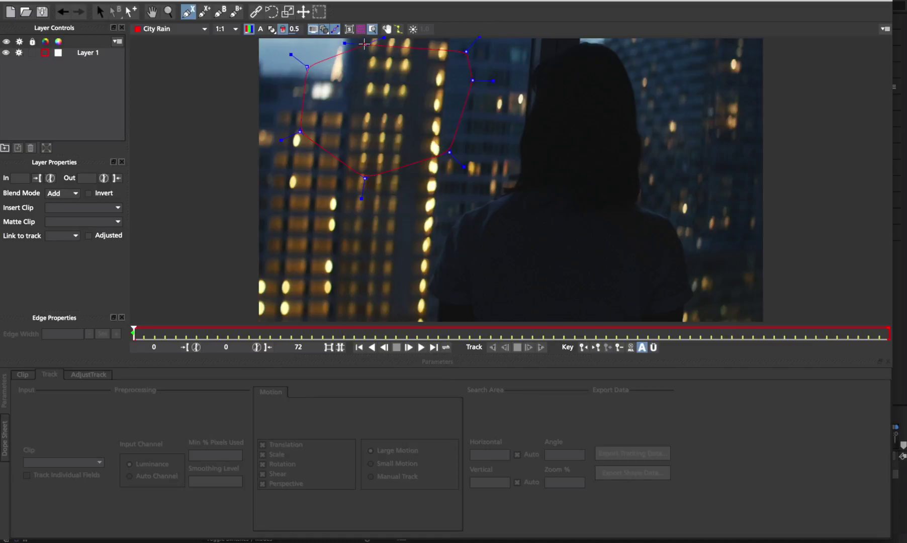
left_click(307, 66)
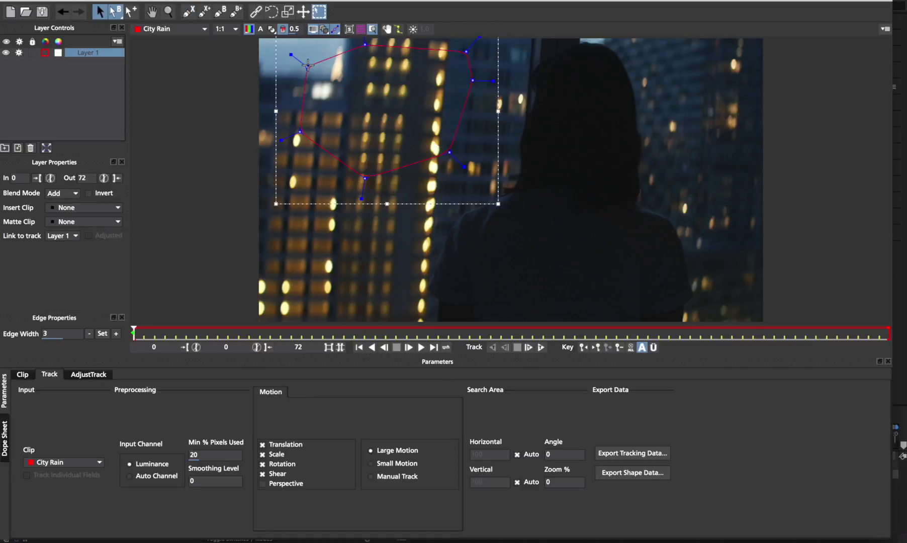
left_click(541, 348)
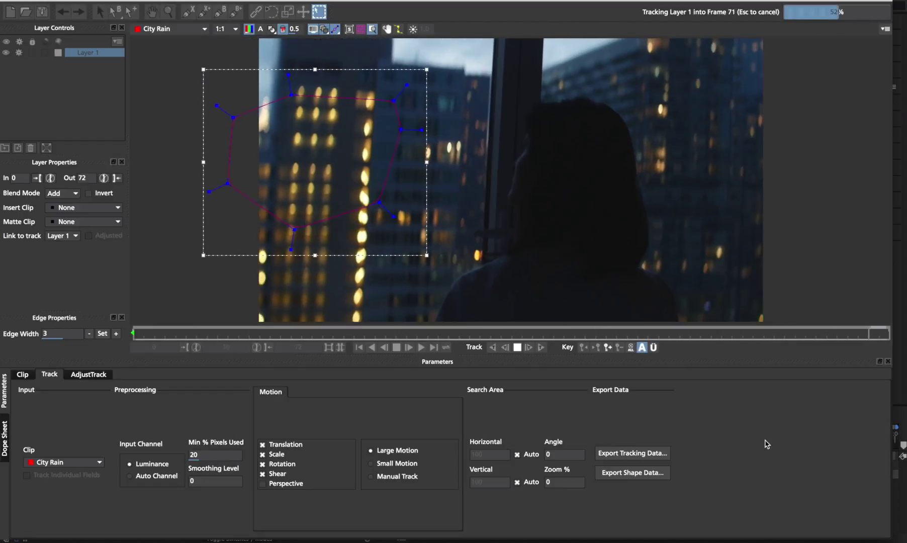
Step: Copy Layer 1's track as After Effects Transform Data to the clipboard and return to After Effects
left_click(647, 454)
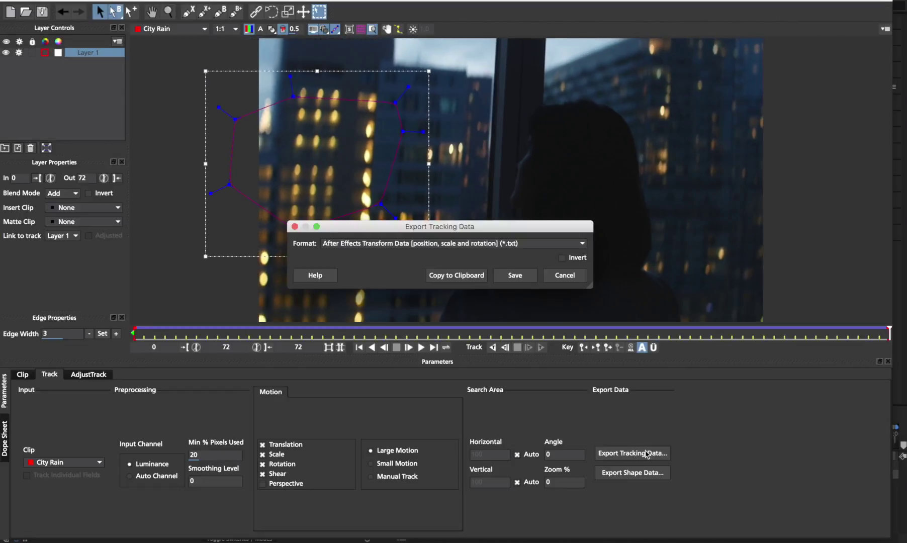
left_click(582, 243)
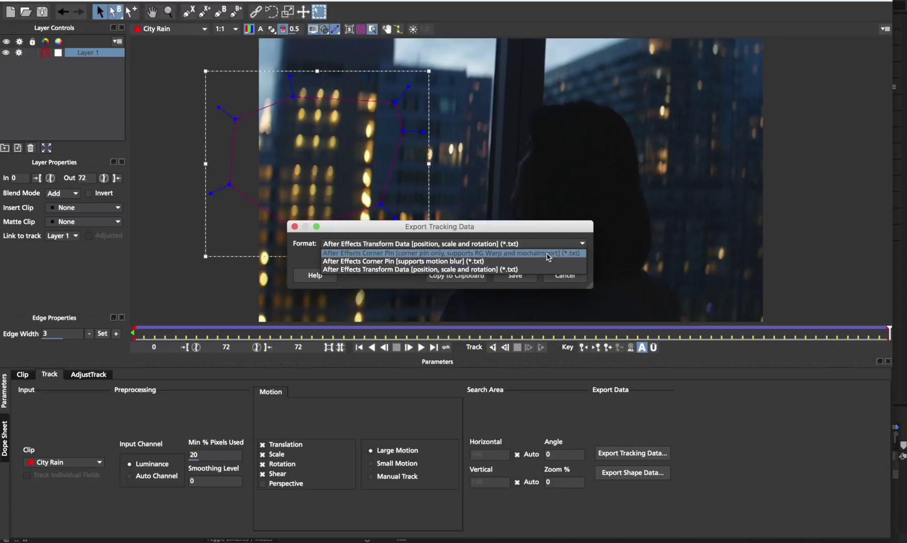
left_click(543, 270)
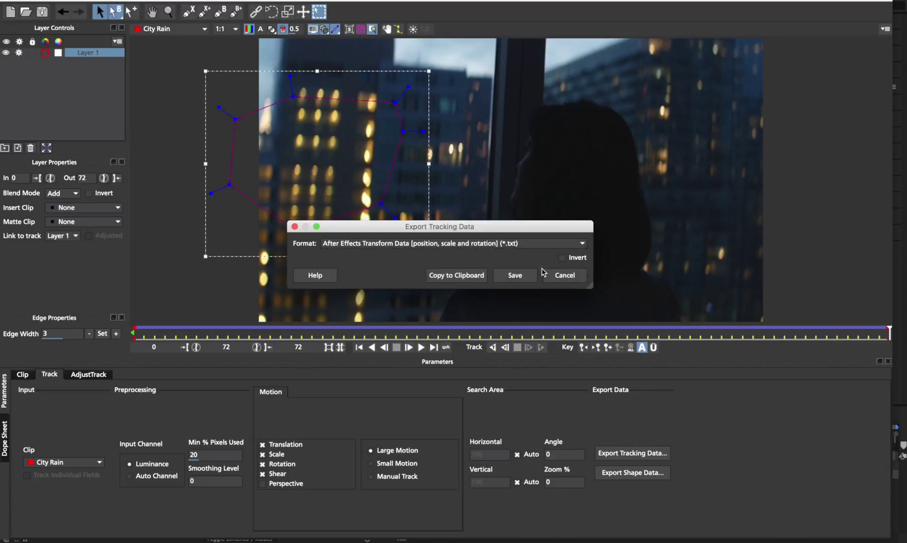
left_click(461, 276)
key("alt+Tab")
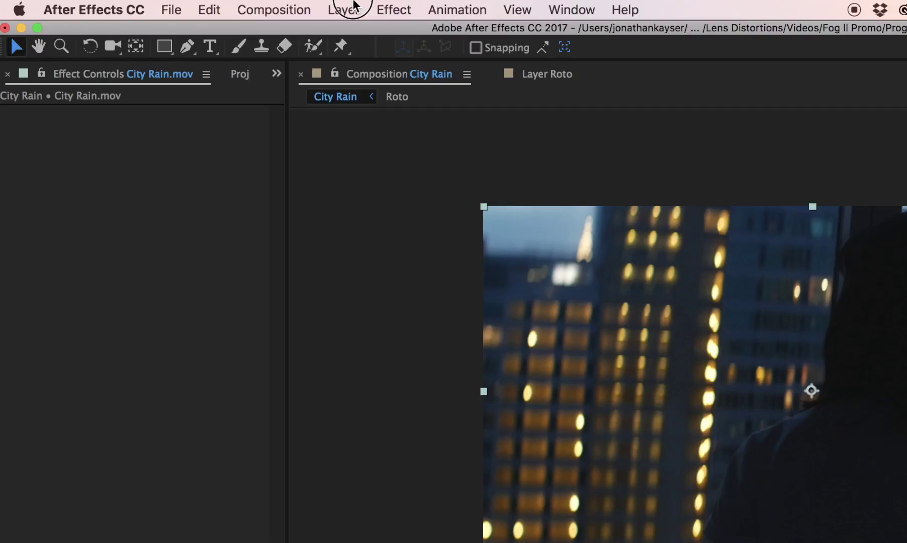
Step: Create a new null object and paste the mocha tracking keyframes onto it
left_click(343, 10)
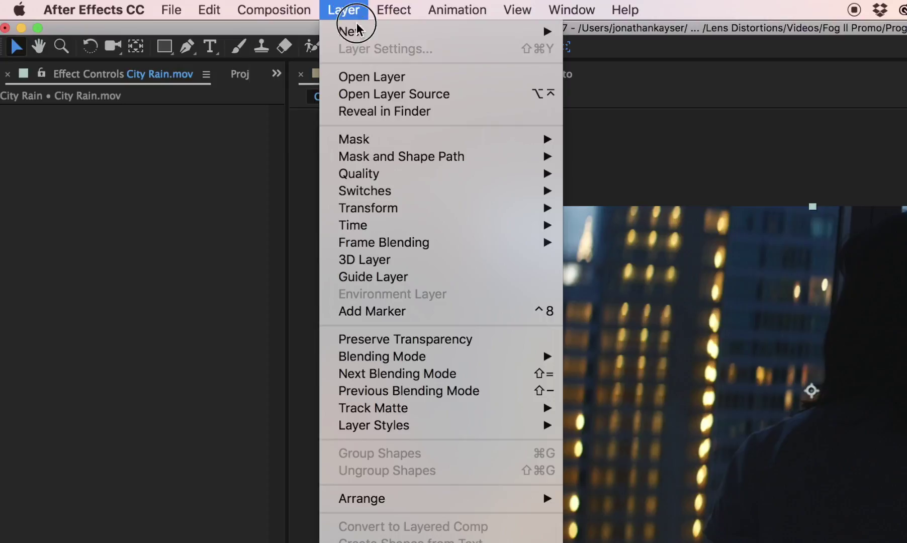
mouse_move(352, 32)
left_click(663, 108)
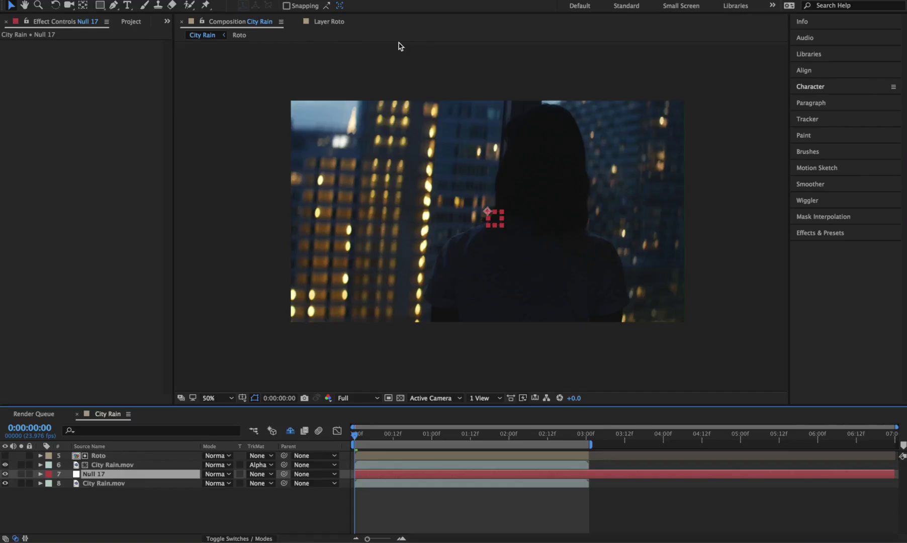
key("ctrl+v")
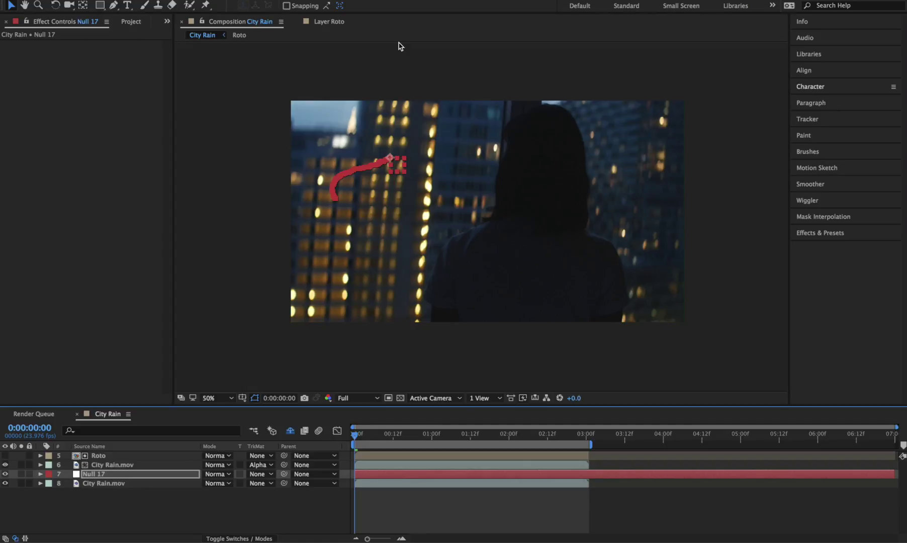
Step: Remove the null's Scale keyframes and collapse its property list
key("u")
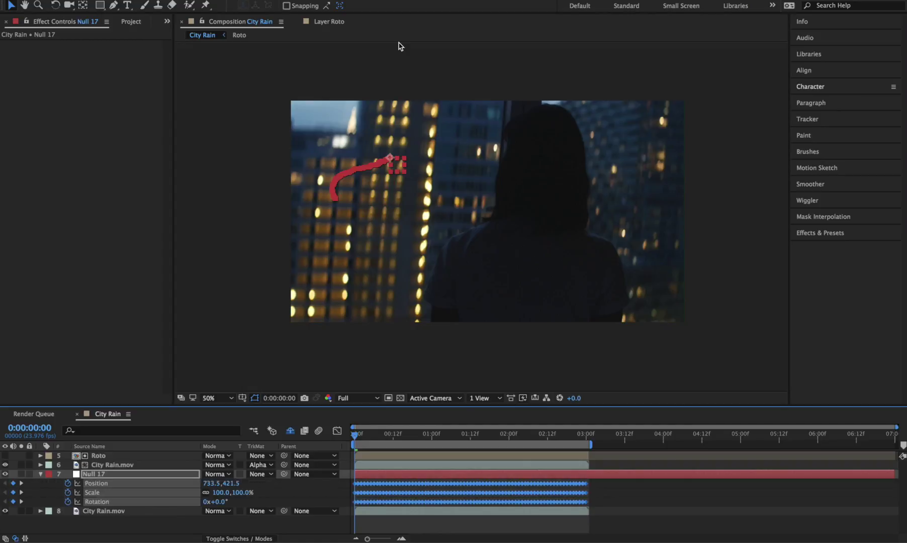
left_click(168, 532)
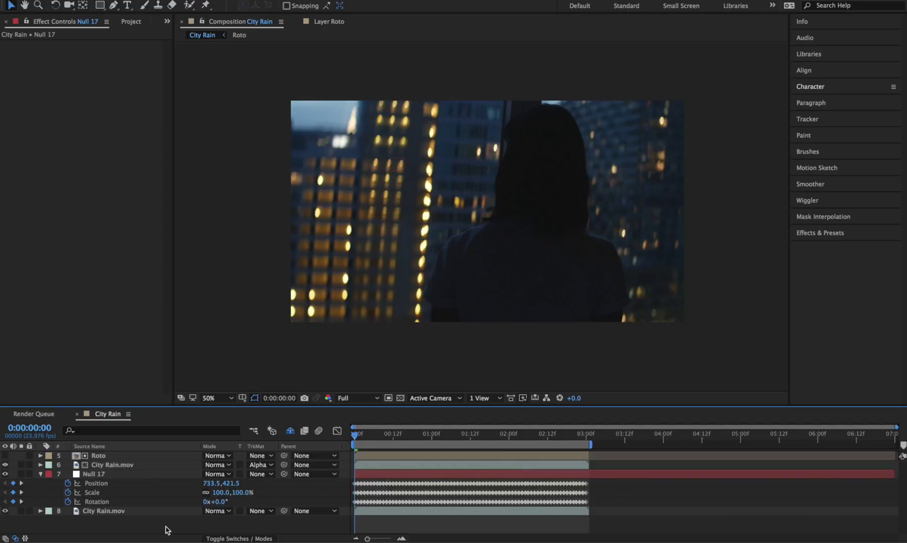
left_click(68, 493)
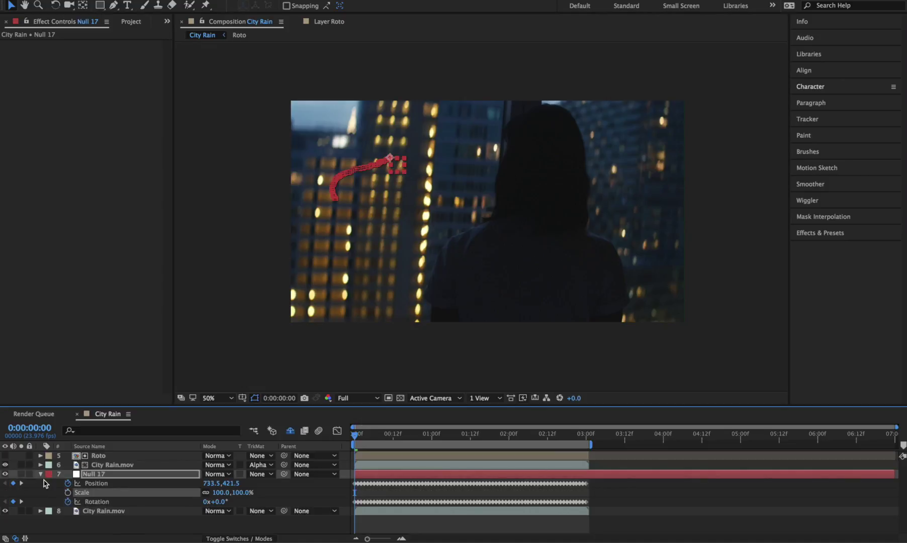
left_click(40, 475)
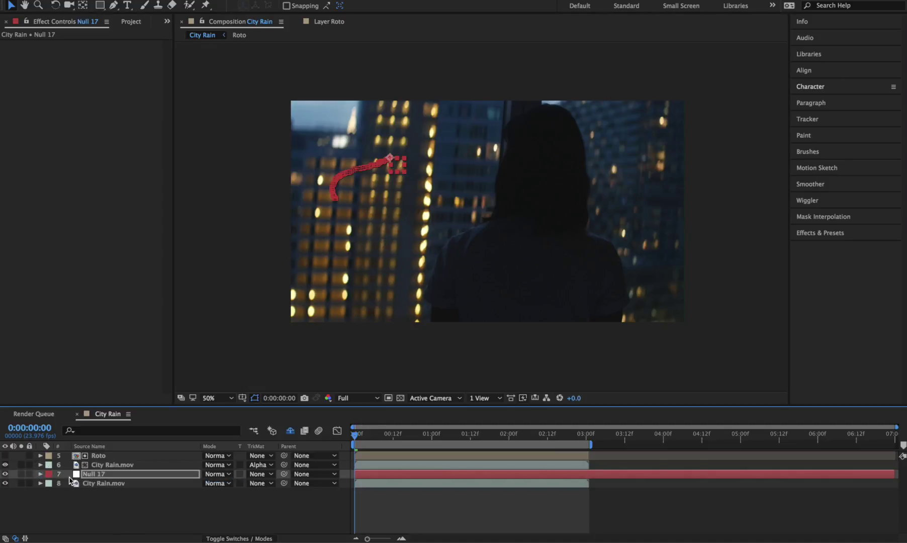
left_click(132, 22)
Step: Import the Lens Distortions – Rain 4K folder into the project
right_click(53, 161)
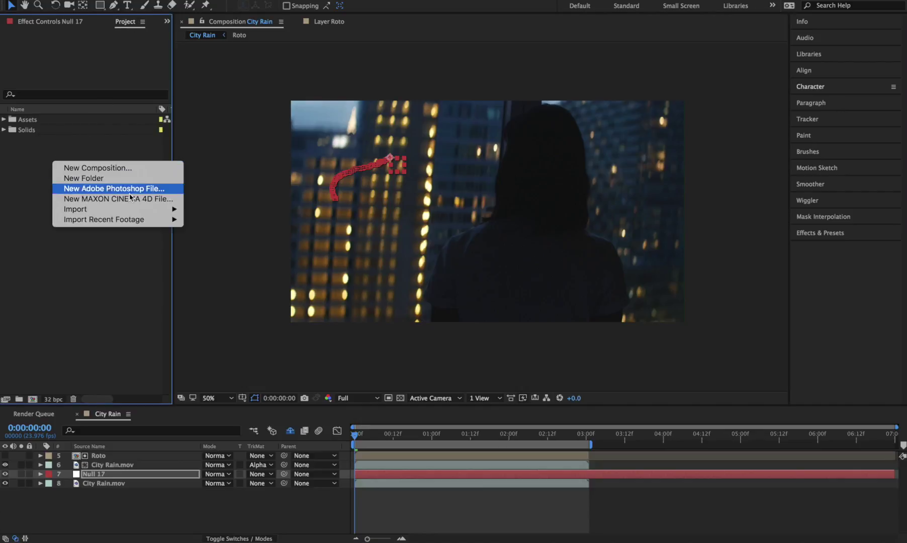
mouse_move(152, 211)
left_click(233, 213)
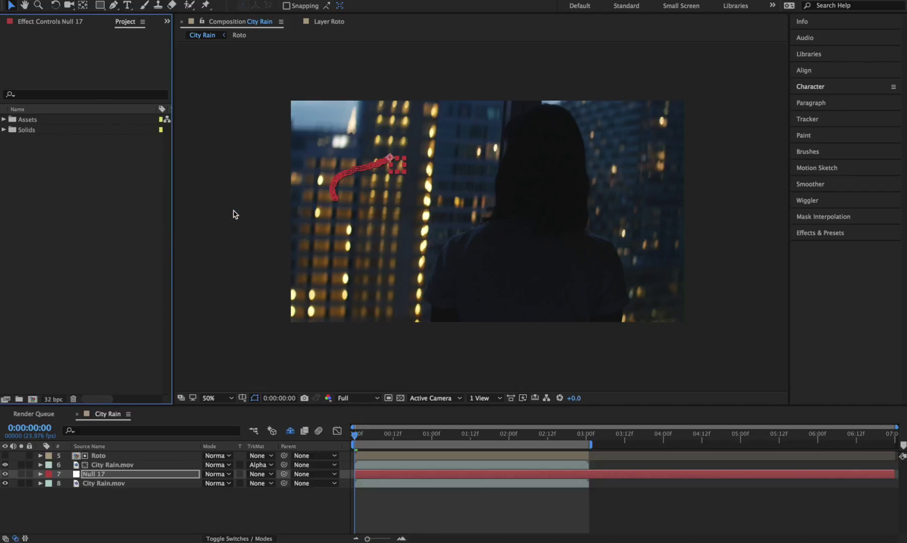
left_click(403, 107)
key("Return")
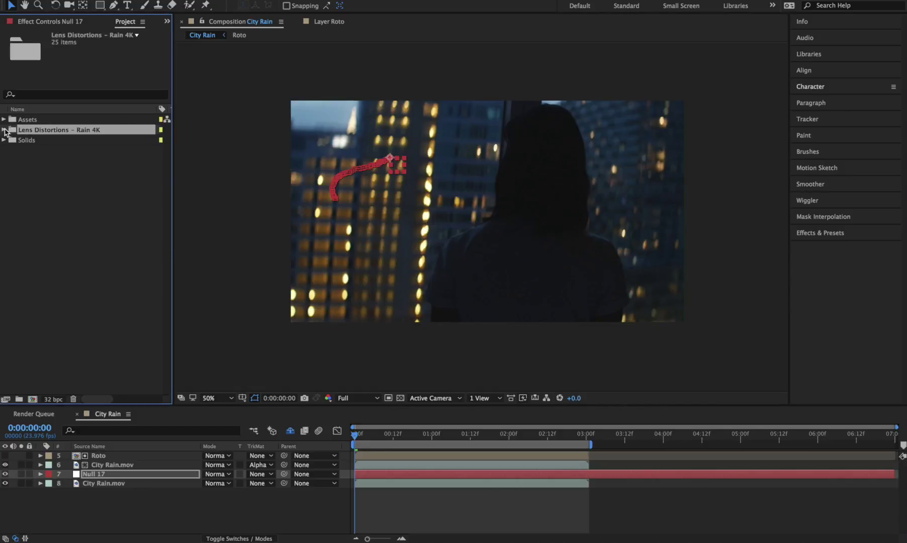
Step: Add Rain1.mov to the City Rain timeline above the city footage
left_click(3, 130)
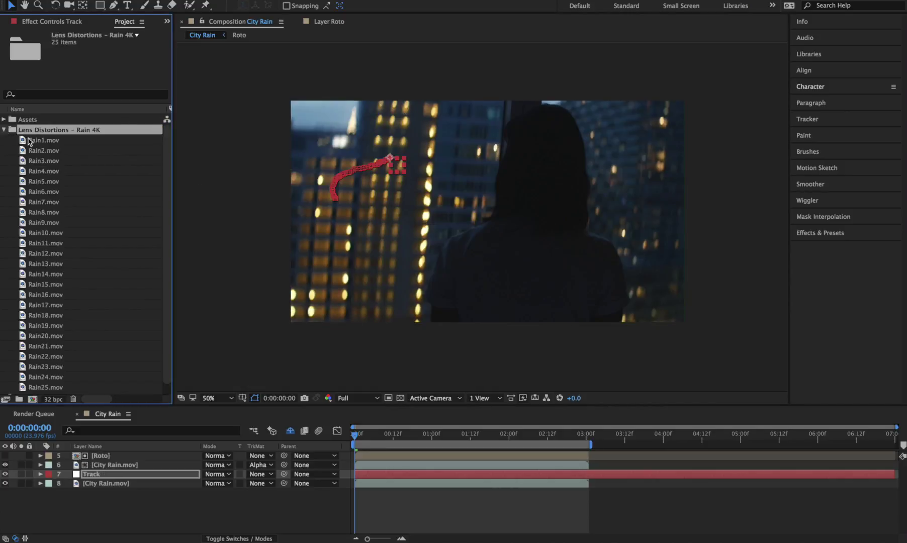
left_click(35, 141)
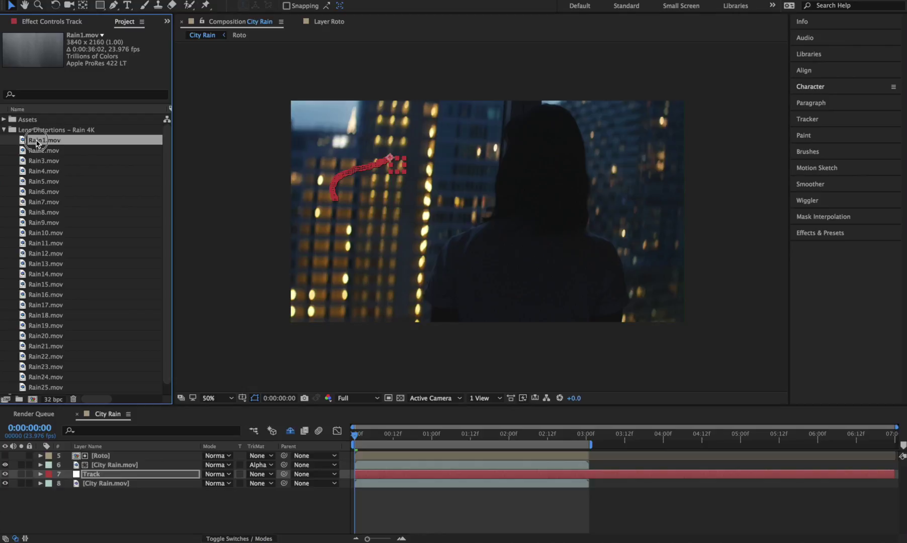
left_click_drag(36, 144, 114, 484)
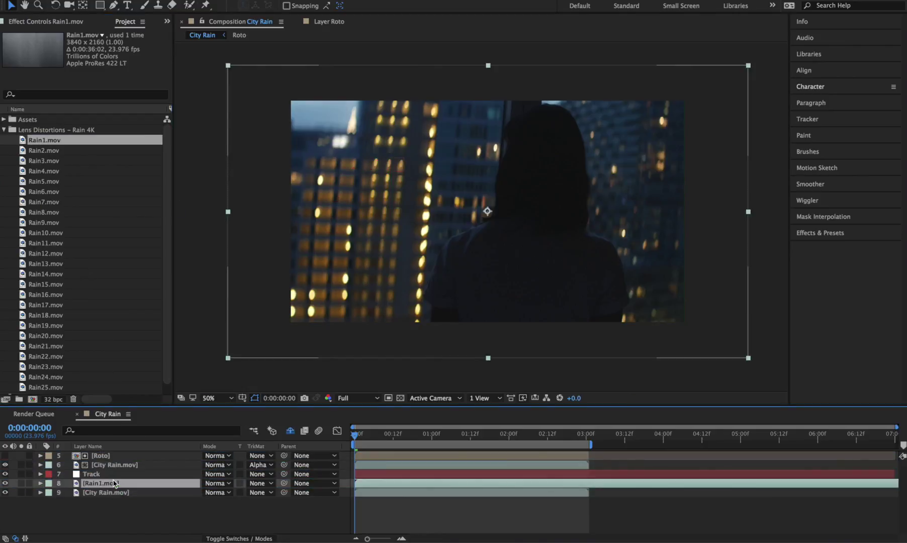
Step: Set Rain1.mov to Screen blend mode and parent it to the Track null
left_click(226, 483)
left_click(246, 233)
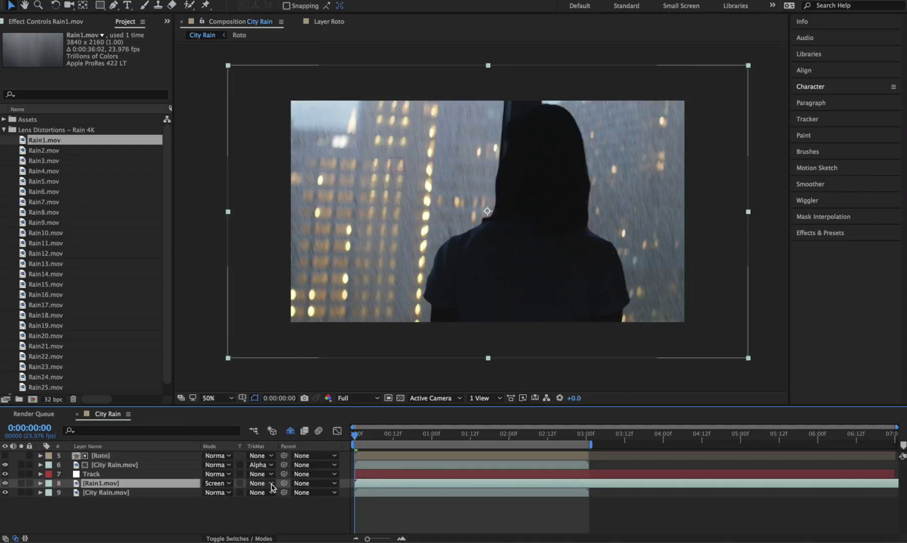
left_click_drag(285, 484, 153, 476)
Step: Apply a Curves color-correction effect to the Rain1.mov layer
left_click(239, 0)
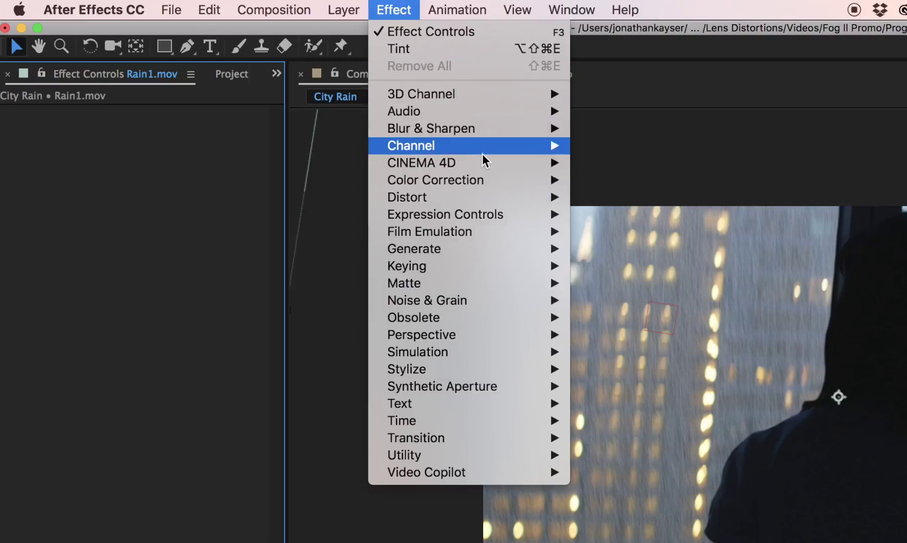
mouse_move(542, 182)
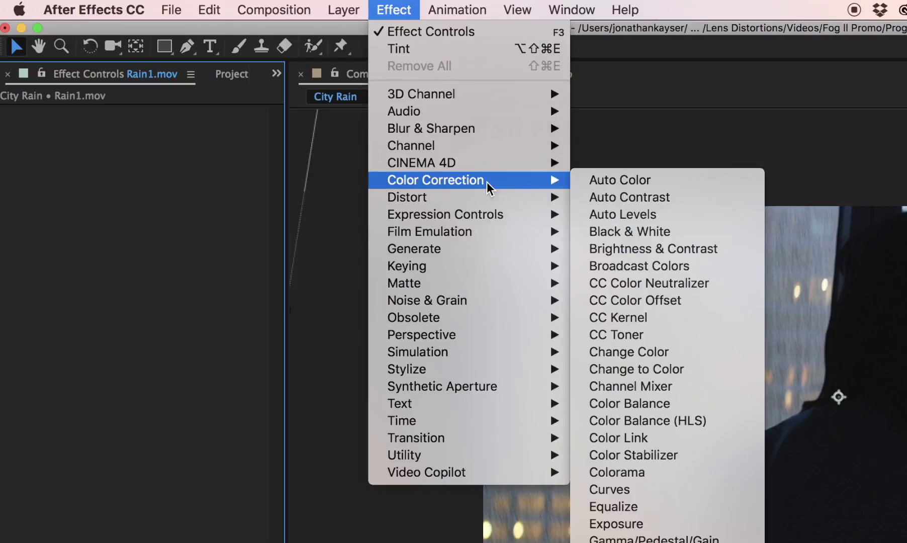
left_click(648, 489)
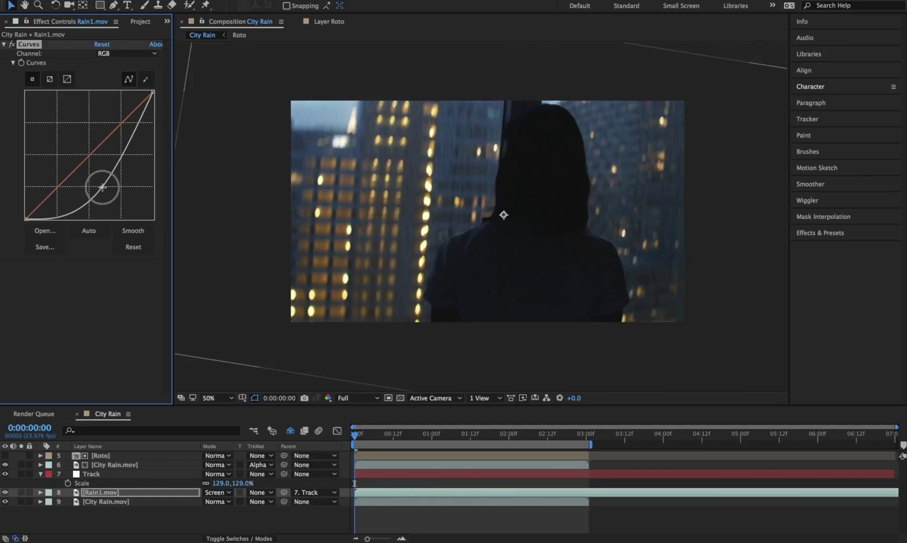